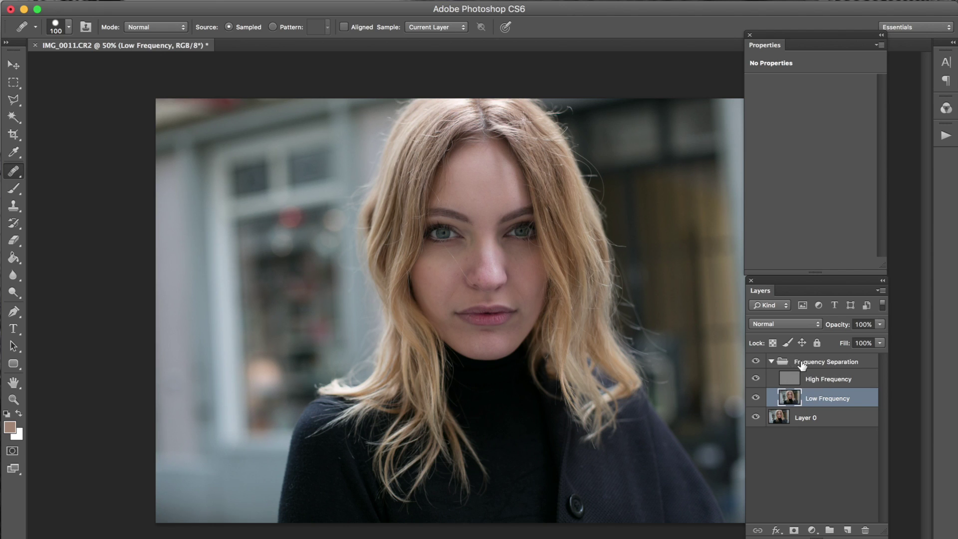
- Heal the two forehead blemishes and the spot on the left cheek
{"action": "key", "text": "super+plus"}
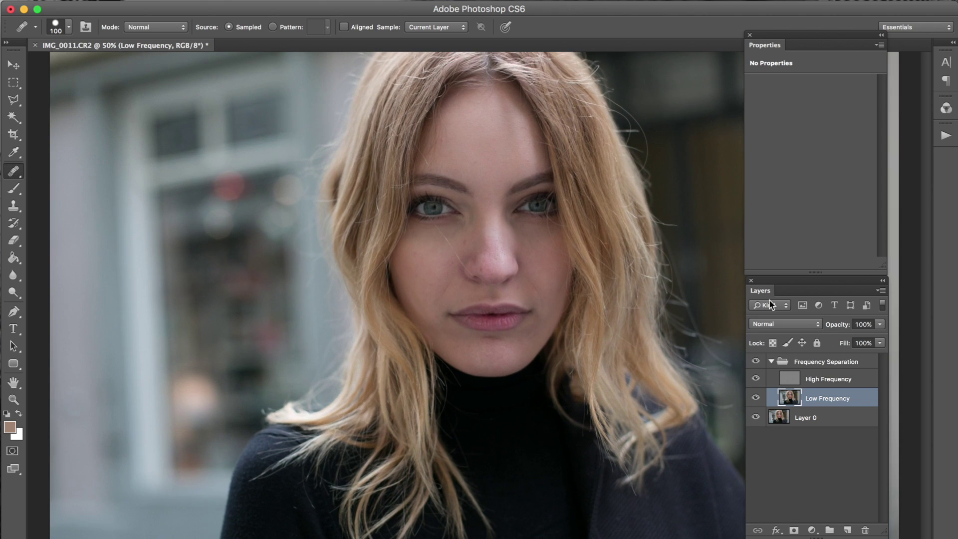
{"action": "scroll", "coordinate": [453, 250], "scroll_direction": "up", "scroll_amount": 3}
{"action": "scroll", "coordinate": [454, 250], "scroll_direction": "right", "scroll_amount": 3}
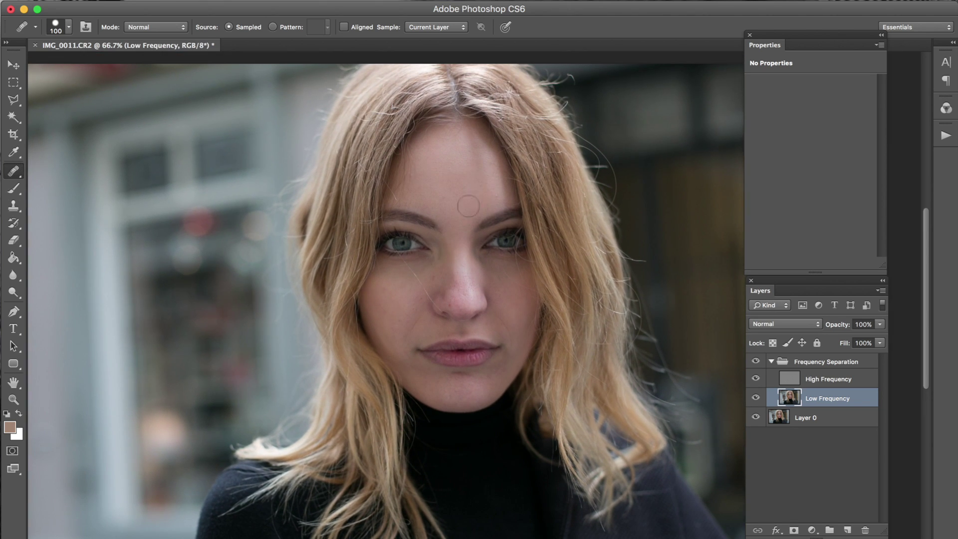
{"action": "left_click", "coordinate": [447, 186], "text": "alt"}
{"action": "left_click", "coordinate": [428, 197]}
{"action": "left_click", "coordinate": [397, 301]}
- Duplicate the High Frequency layer, view at 100%, and shrink the healing brush to 30
{"action": "key", "text": "super+j"}
{"action": "key", "text": "alt+bracketleft"}
{"action": "key", "text": "super+1"}
{"action": "key", "text": "bracketleft"}
{"action": "key", "text": "bracketleft"}
{"action": "key", "text": "bracketleft"}
{"action": "key", "text": "bracketleft"}
{"action": "key", "text": "bracketleft"}
{"action": "key", "text": "bracketleft"}
{"action": "key", "text": "bracketleft"}
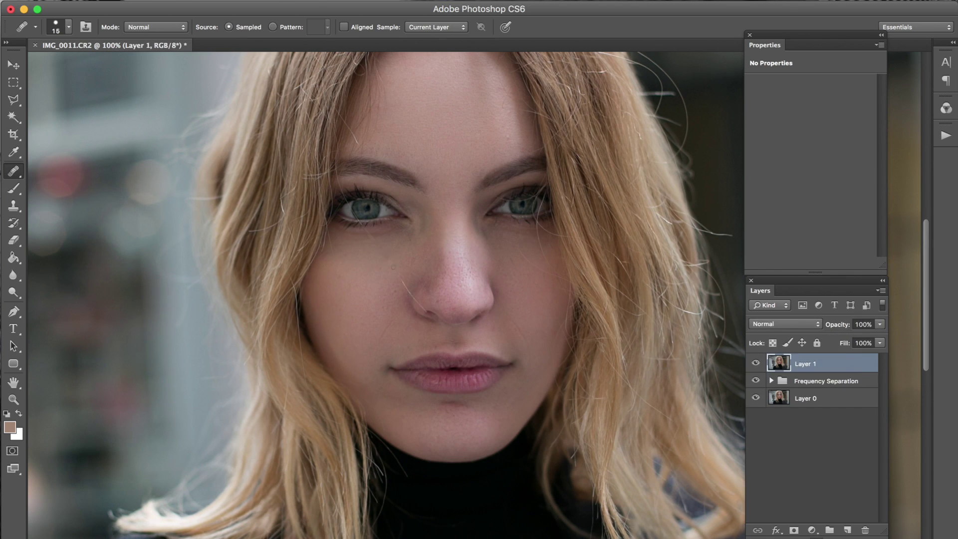
- Heal away the stray hair strand beside the nose, then zoom back out to the whole photo
{"action": "left_click_drag", "start_coordinate": [402, 281], "coordinate": [414, 297]}
{"action": "key", "text": "super+plus"}
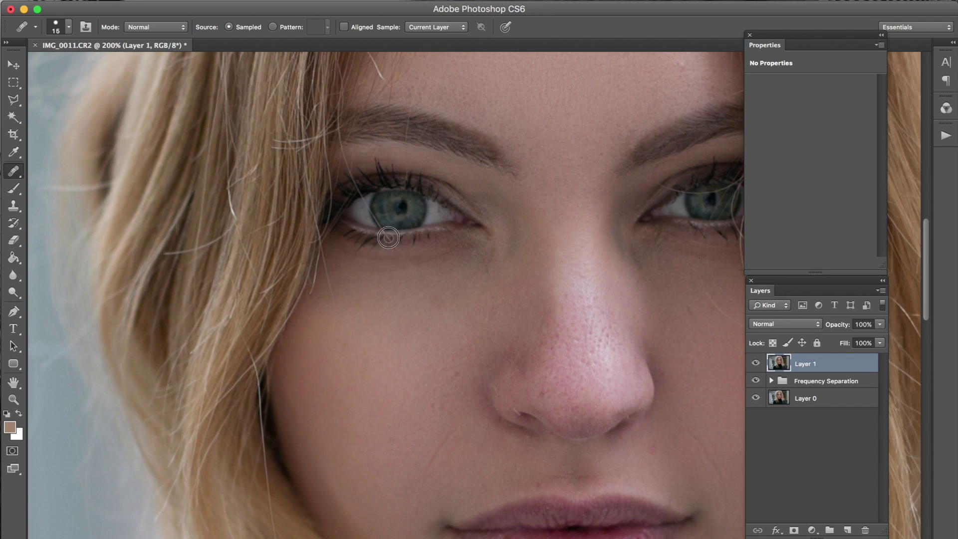
{"action": "key", "text": "bracketright"}
{"action": "key", "text": "bracketright"}
{"action": "key", "text": "bracketright"}
{"action": "key", "text": "bracketright"}
{"action": "scroll", "coordinate": [412, 346], "scroll_direction": "down", "scroll_amount": 3}
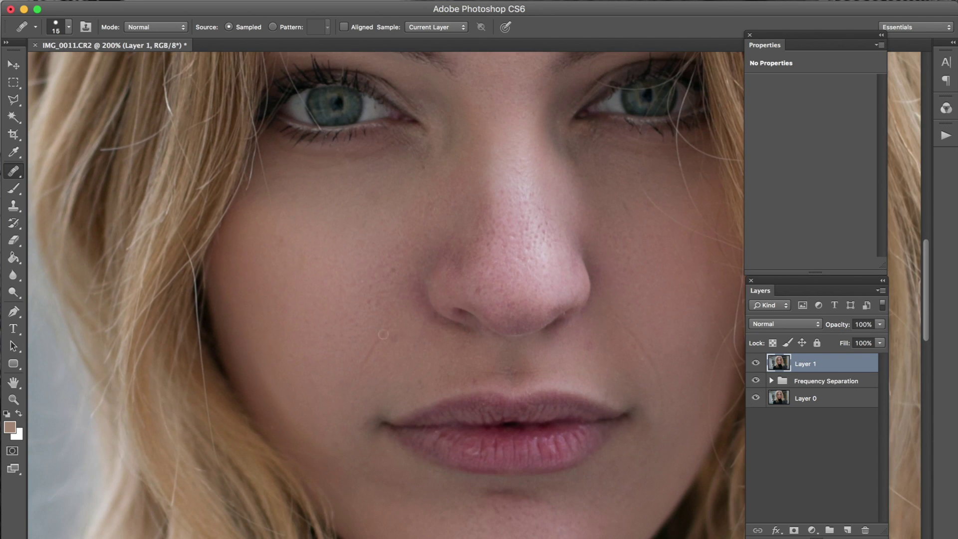
{"action": "key", "text": "super+minus"}
{"action": "key", "text": "super+minus"}
{"action": "key", "text": "super+minus"}
{"action": "key", "text": "v"}
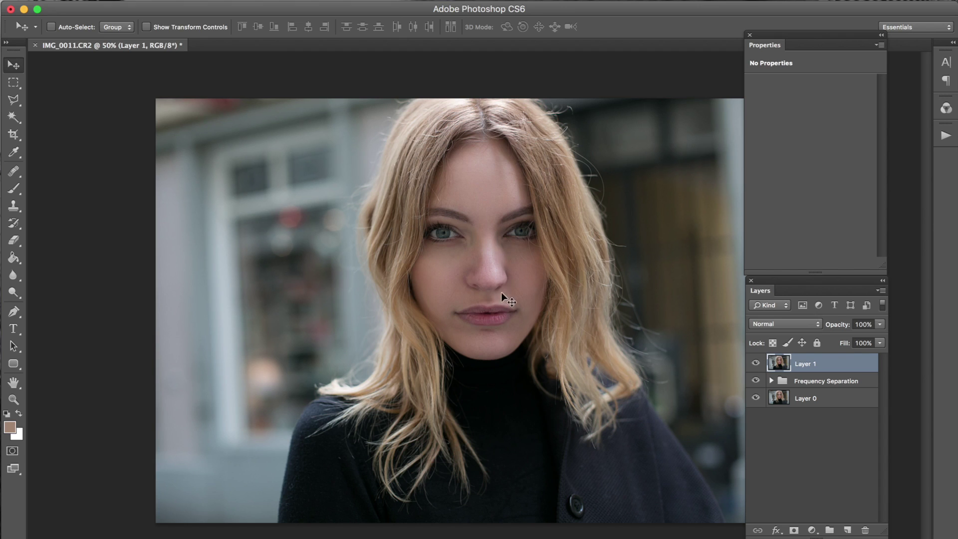
- Create a new layer named 'color correction' and set up a 250 brush sampling the nose skin tone
{"action": "left_click", "coordinate": [15, 189]}
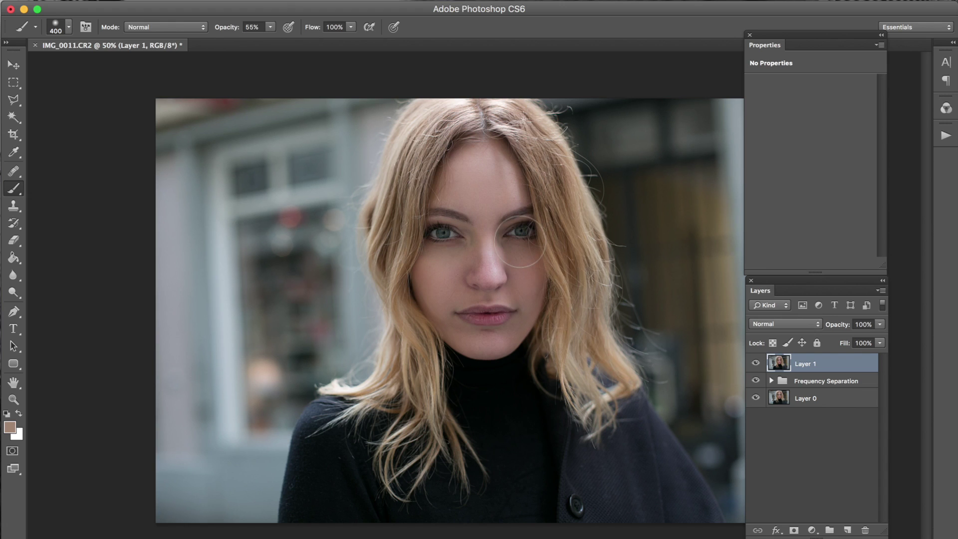
{"action": "key", "text": "super+shift+n"}
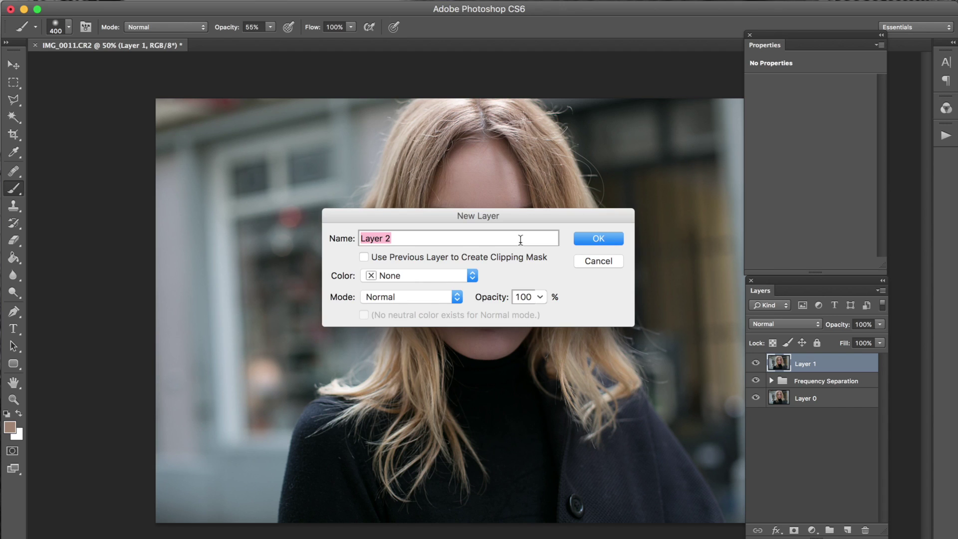
{"action": "type", "text": "color correctio"}
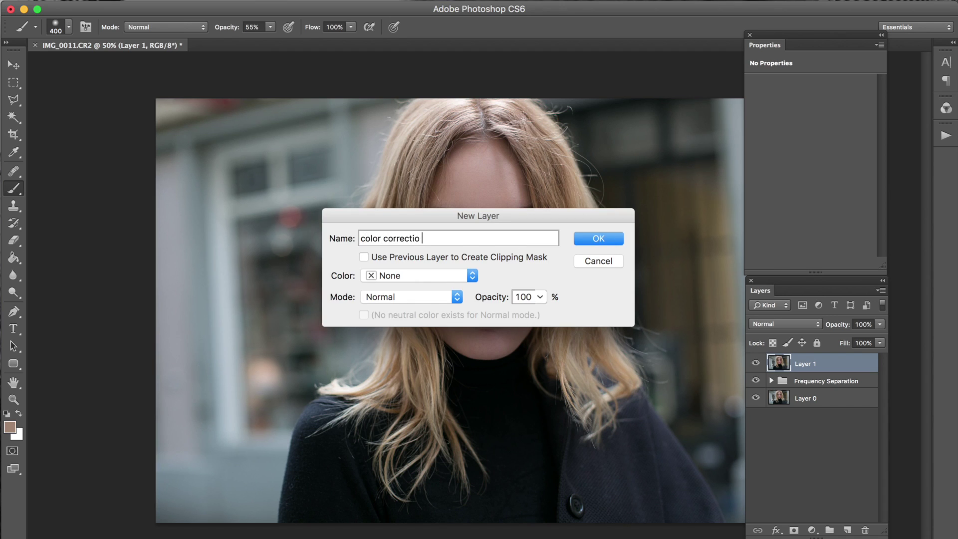
{"action": "type", "text": "n"}
{"action": "key", "text": "Return"}
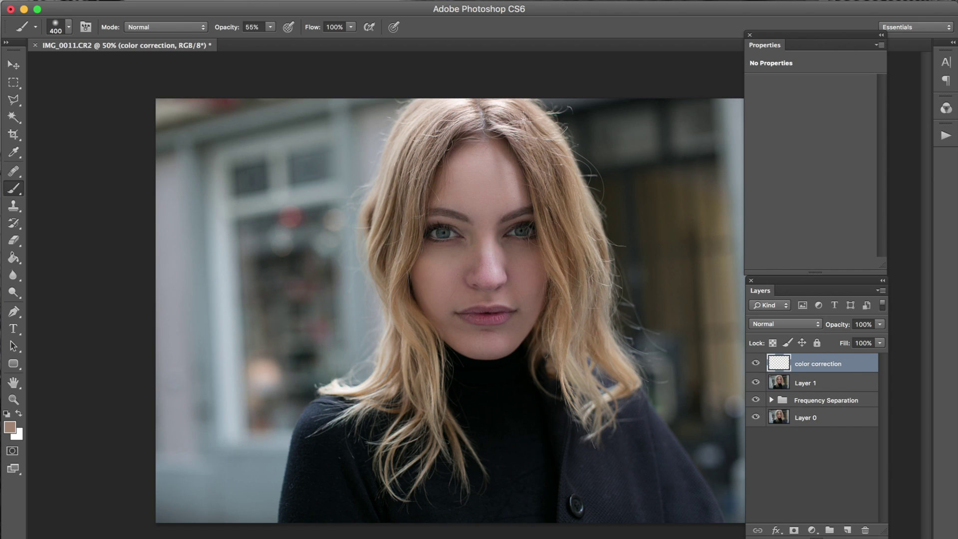
{"action": "key", "text": "bracketleft"}
{"action": "key", "text": "bracketleft"}
{"action": "left_click", "coordinate": [508, 253], "text": "alt"}
- Sample the nose skin tone and set the color correction layer's blend mode to Color
{"action": "left_click_drag", "start_coordinate": [507, 254], "coordinate": [507, 256]}
{"action": "left_click", "coordinate": [782, 323]}
{"action": "scroll", "coordinate": [779, 424], "scroll_direction": "down", "scroll_amount": 1}
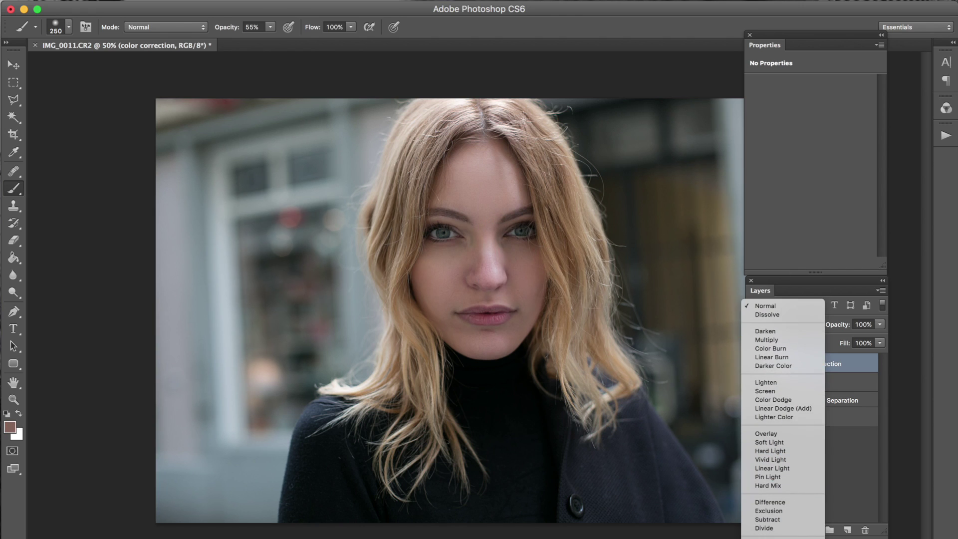
{"action": "scroll", "coordinate": [779, 424], "scroll_direction": "down", "scroll_amount": 3}
{"action": "left_click", "coordinate": [768, 421]}
- Set the brush to size 250 at 22% opacity for soft skin-tone painting
{"action": "left_click", "coordinate": [65, 29]}
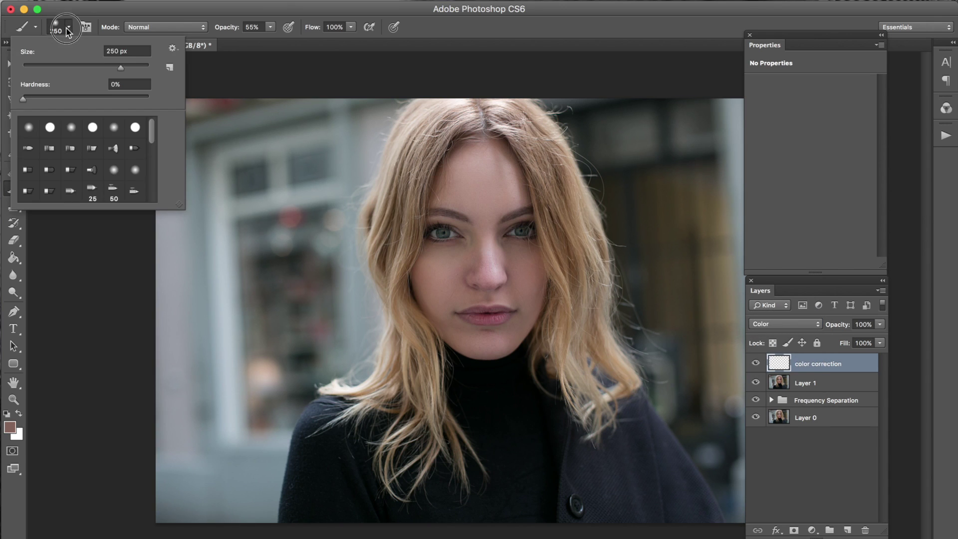
{"action": "key", "text": "Return"}
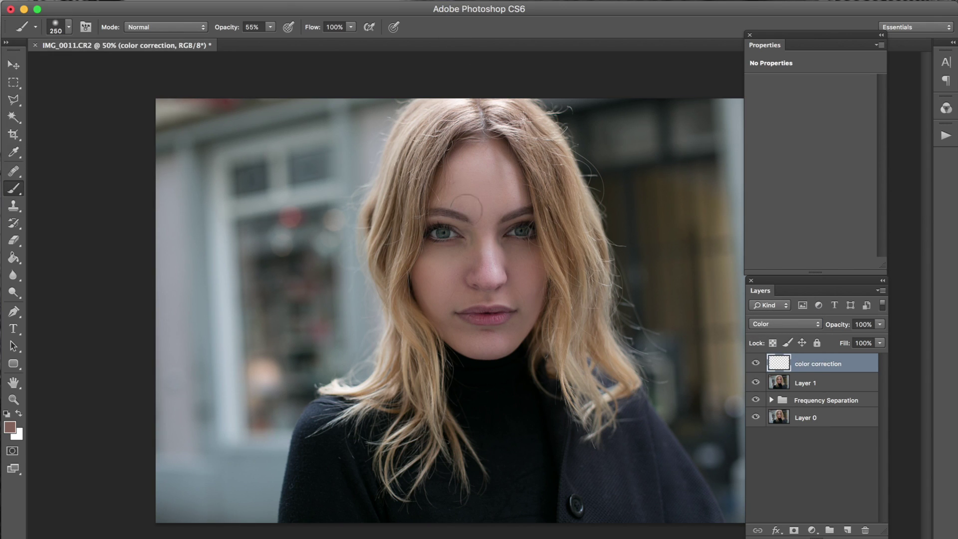
{"action": "key", "text": "2"}
{"action": "key", "text": "2"}
{"action": "left_click", "coordinate": [14, 66]}
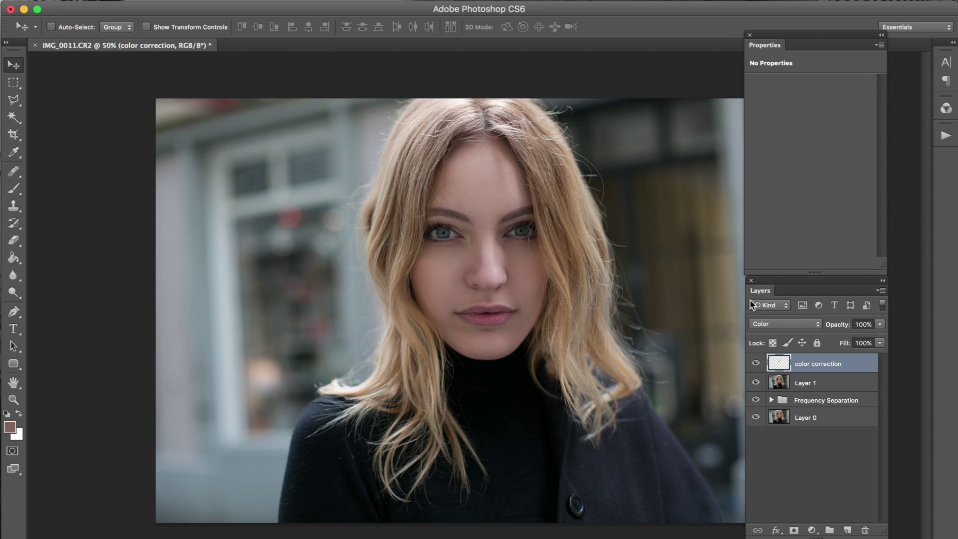
- Toggle the color correction layer off and on twice to compare, leaving it visible
{"action": "left_click", "coordinate": [756, 365]}
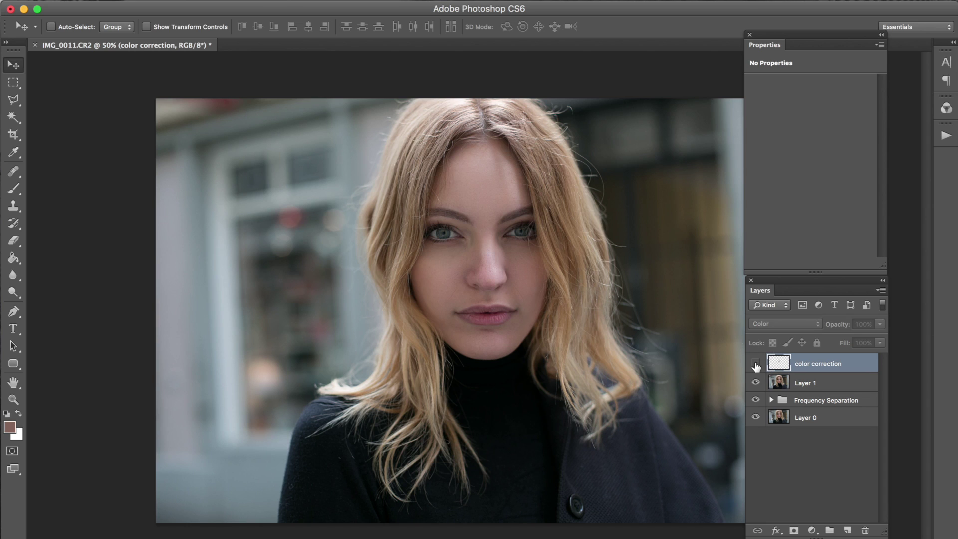
{"action": "left_click", "coordinate": [756, 364]}
{"action": "left_click", "coordinate": [756, 366]}
{"action": "left_click", "coordinate": [756, 368]}
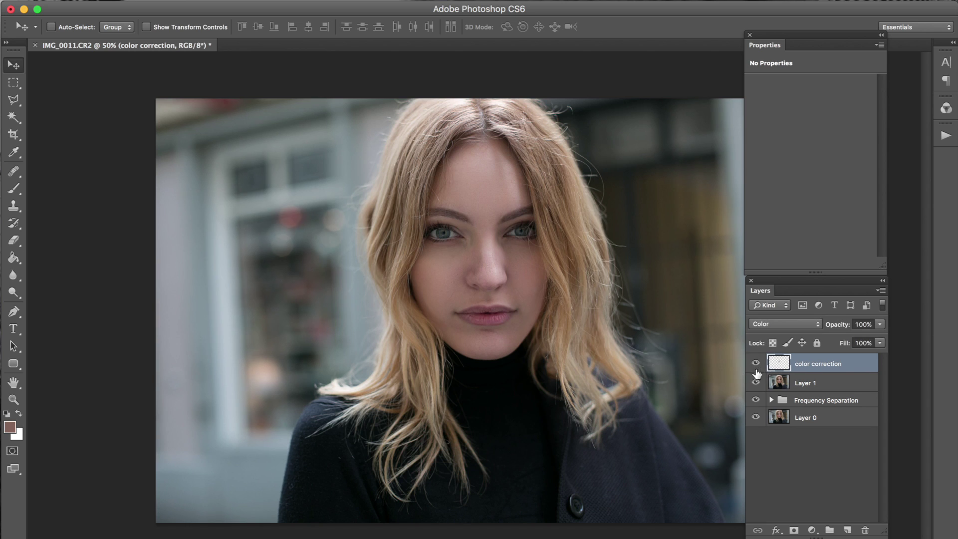
{"action": "left_click", "coordinate": [208, 2]}
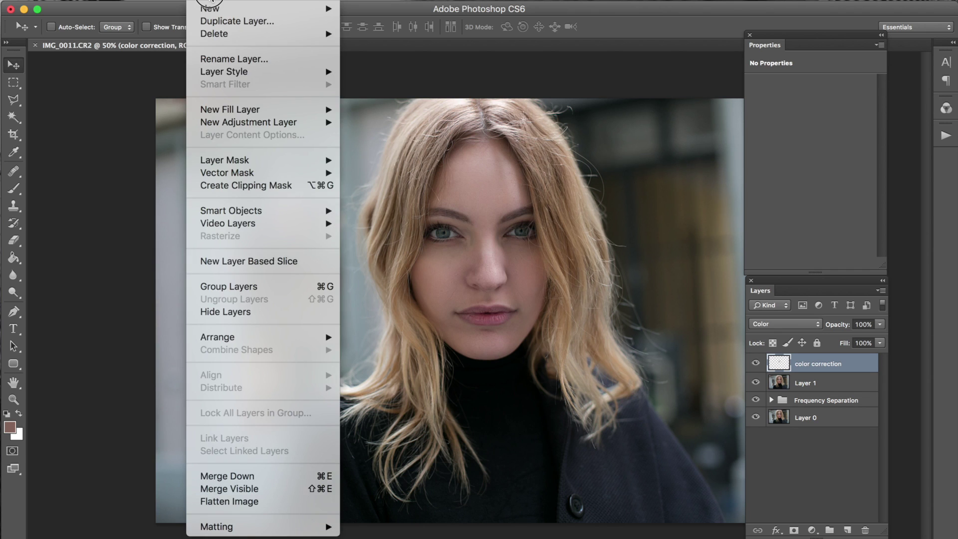
- Add a Curves 1 adjustment layer, lift the RGB midtones and raise the black point to output 14
{"action": "mouse_move", "coordinate": [325, 121]}
{"action": "left_click", "coordinate": [394, 148]}
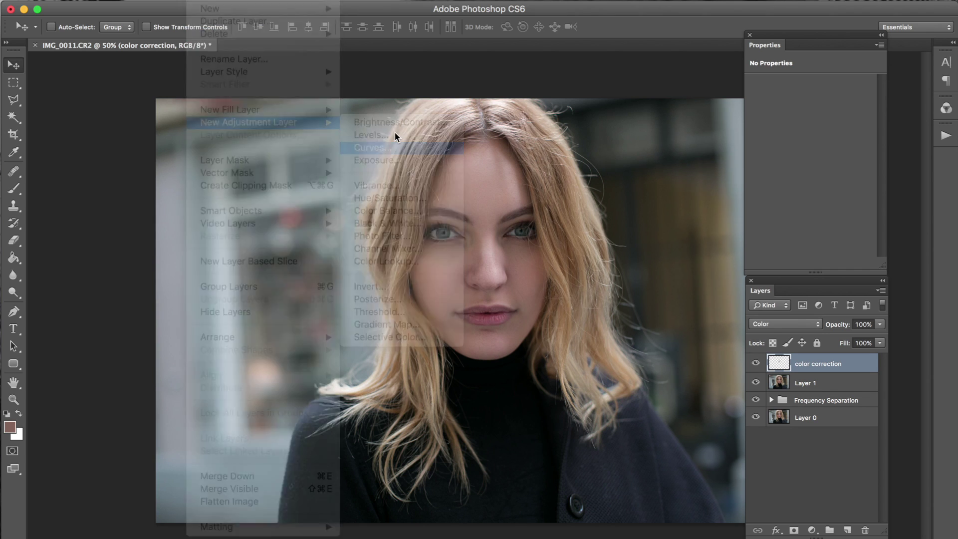
{"action": "key", "text": "Return"}
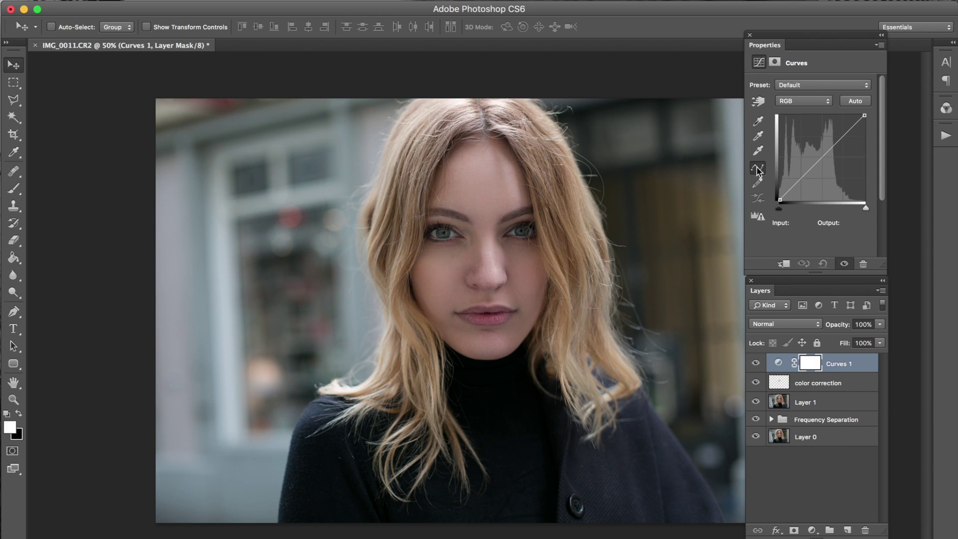
{"action": "left_click_drag", "start_coordinate": [798, 182], "coordinate": [821, 155]}
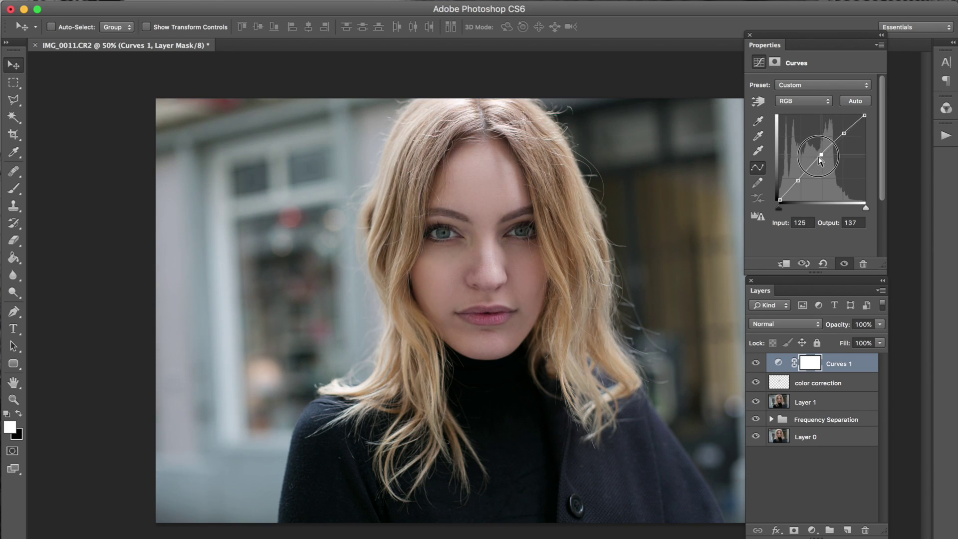
{"action": "left_click", "coordinate": [781, 200]}
{"action": "left_click_drag", "start_coordinate": [781, 200], "coordinate": [778, 194]}
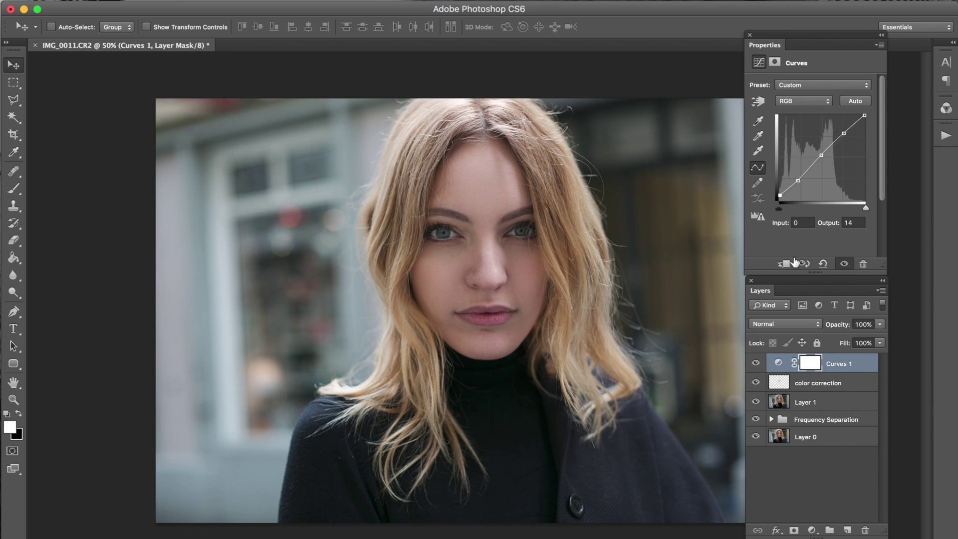
{"action": "left_click", "coordinate": [793, 103]}
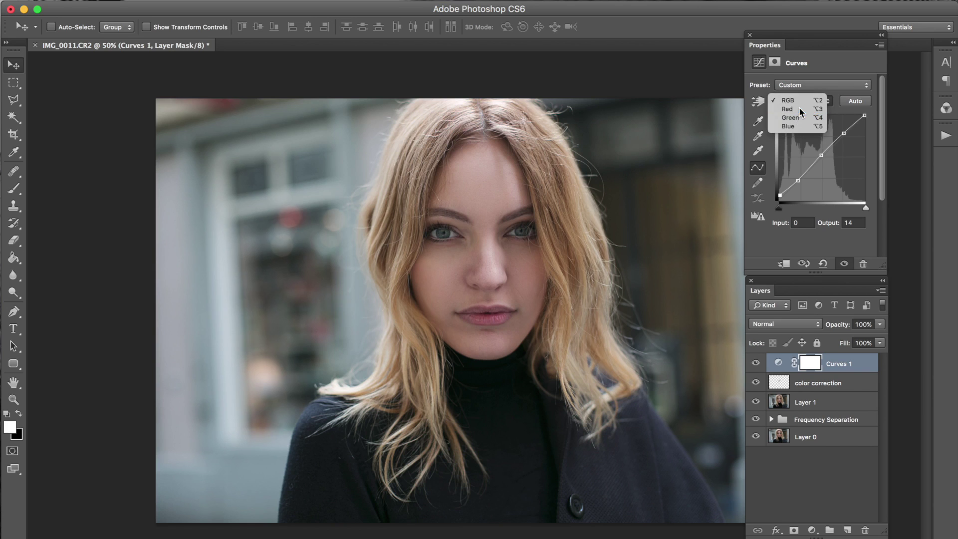
- Lift the Red channel highlights of Curves 1, with a point at input 179 to output 193
{"action": "left_click", "coordinate": [799, 108]}
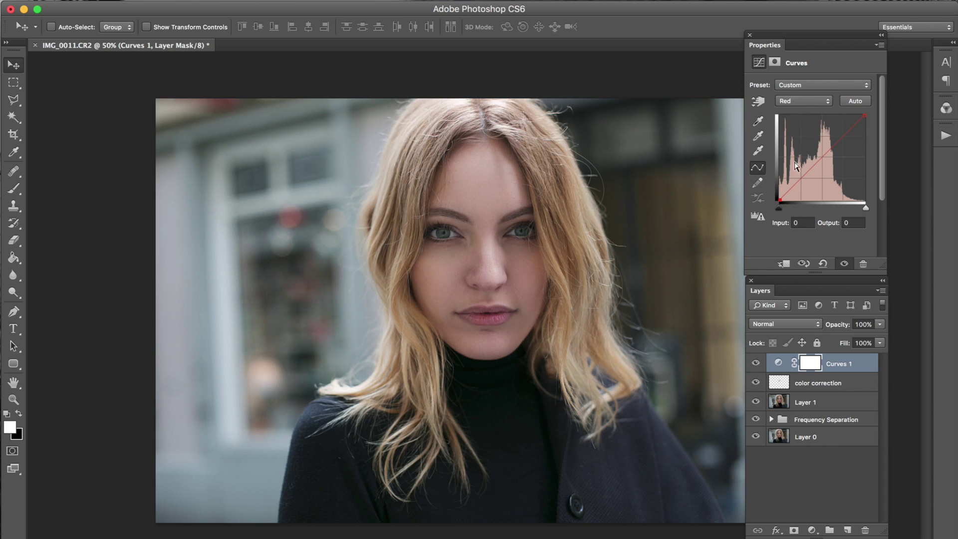
{"action": "left_click_drag", "start_coordinate": [838, 141], "coordinate": [792, 196]}
{"action": "left_click", "coordinate": [816, 163]}
{"action": "left_click_drag", "start_coordinate": [841, 138], "coordinate": [839, 138]}
{"action": "left_click", "coordinate": [819, 103]}
- On the Green channel, pull the shadows down and nudge highlights up, with a point at 110 to 108
{"action": "left_click_drag", "start_coordinate": [819, 112], "coordinate": [807, 103]}
{"action": "key", "text": "alt+4"}
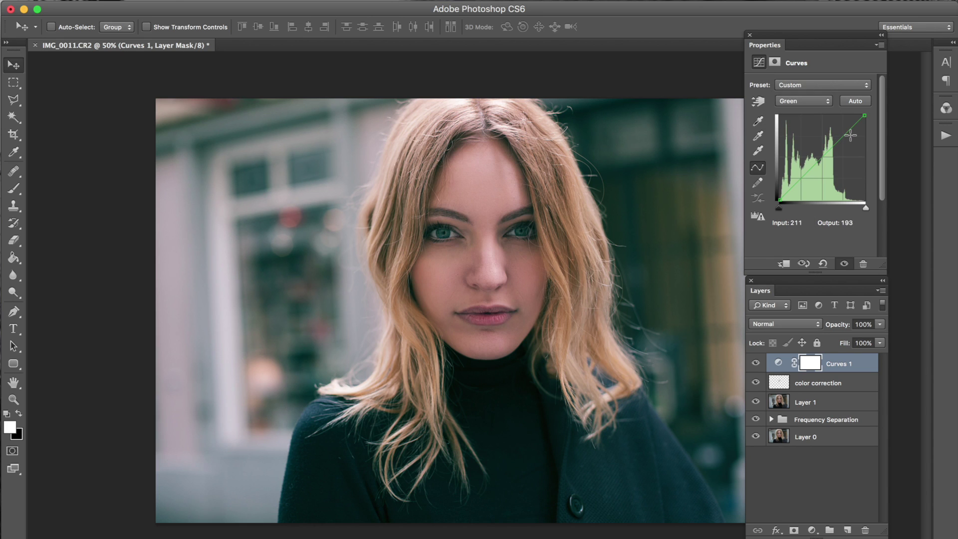
{"action": "left_click_drag", "start_coordinate": [845, 135], "coordinate": [816, 161]}
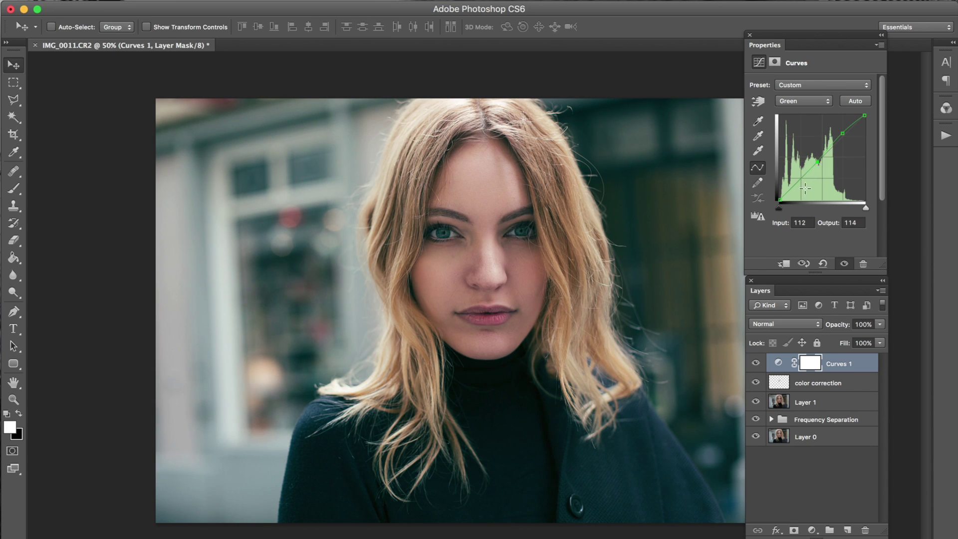
{"action": "left_click", "coordinate": [806, 177]}
{"action": "left_click_drag", "start_coordinate": [806, 177], "coordinate": [806, 178]}
{"action": "left_click", "coordinate": [793, 192]}
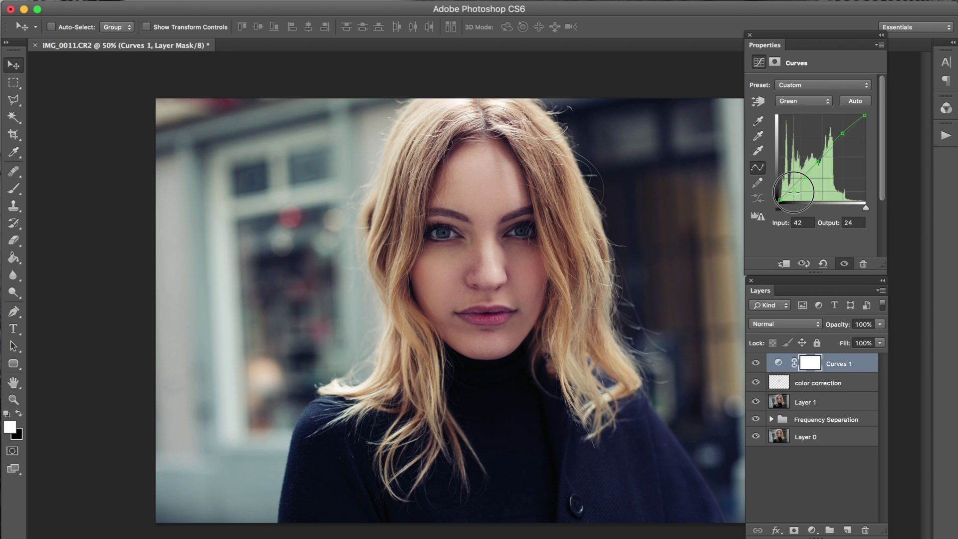
{"action": "left_click", "coordinate": [803, 179]}
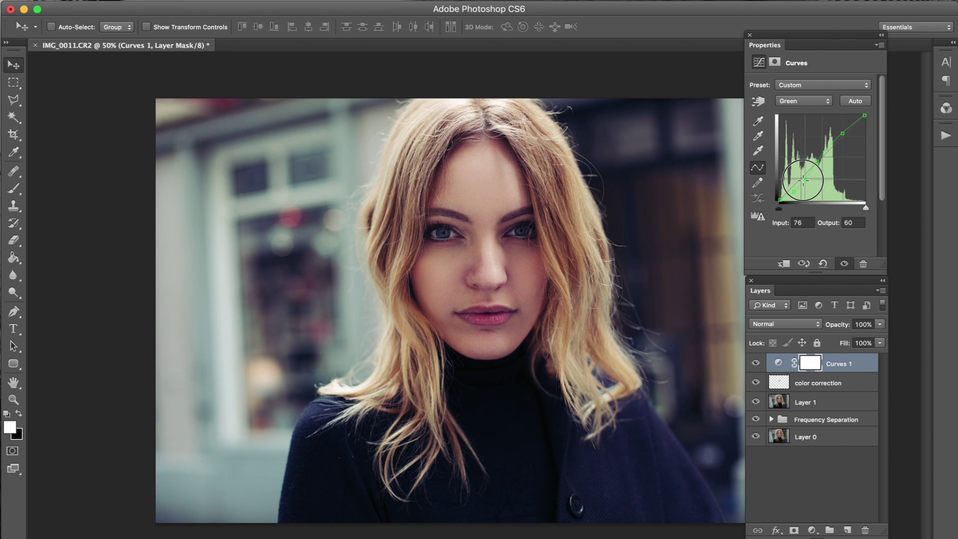
{"action": "left_click_drag", "start_coordinate": [803, 180], "coordinate": [804, 178]}
{"action": "left_click_drag", "start_coordinate": [803, 178], "coordinate": [817, 163]}
{"action": "left_click", "coordinate": [806, 177]}
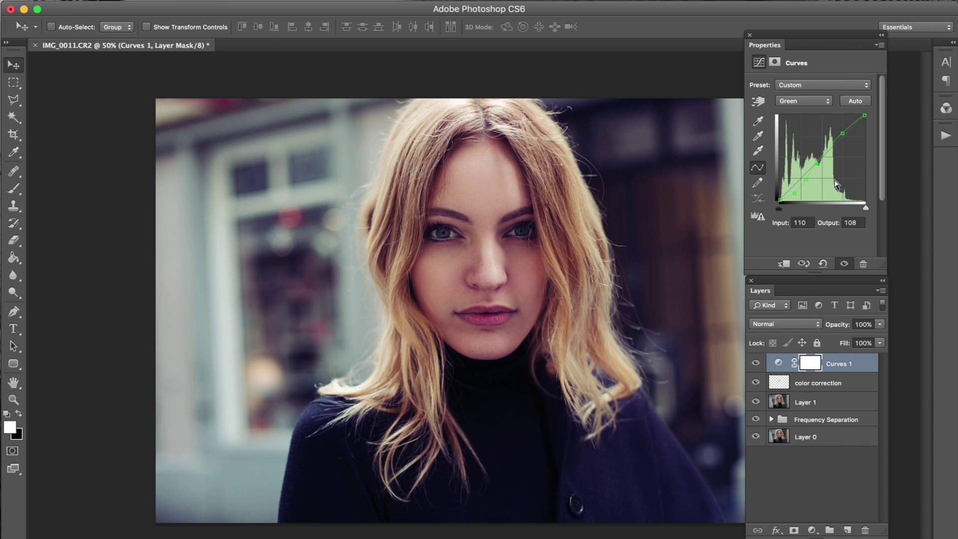
{"action": "left_click", "coordinate": [818, 104]}
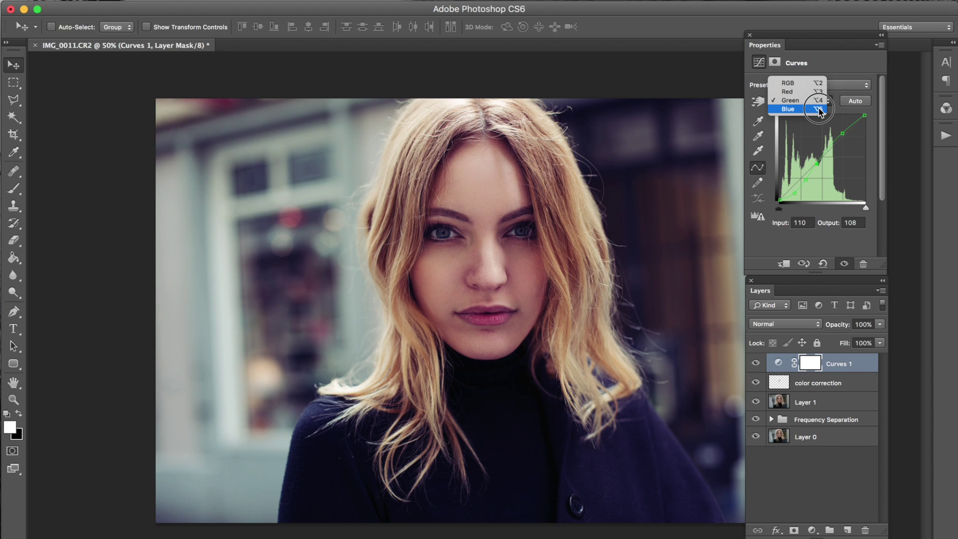
- Shape a gentle four-point S-curve on the Blue channel of Curves 1
{"action": "left_click", "coordinate": [820, 110]}
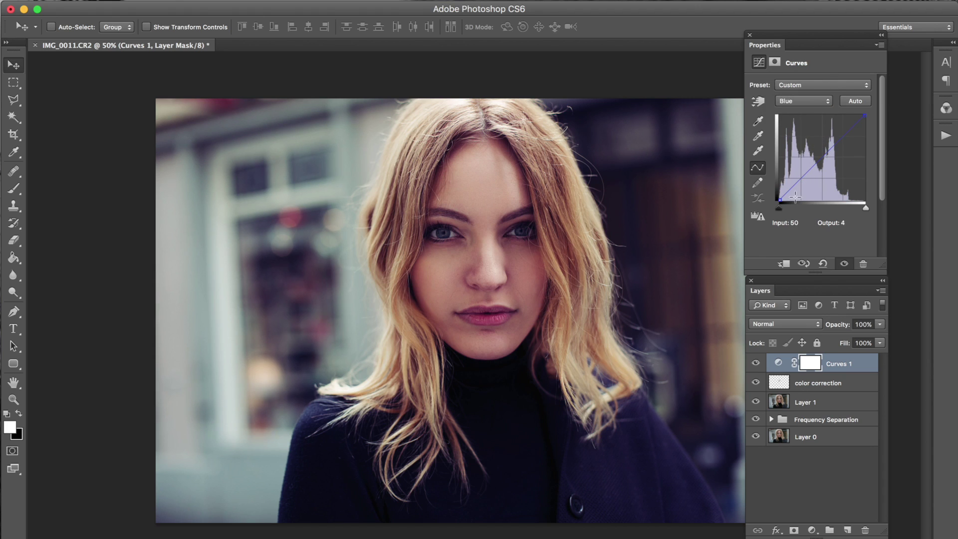
{"action": "left_click", "coordinate": [792, 193]}
{"action": "left_click", "coordinate": [805, 180]}
{"action": "left_click_drag", "start_coordinate": [806, 180], "coordinate": [806, 182]}
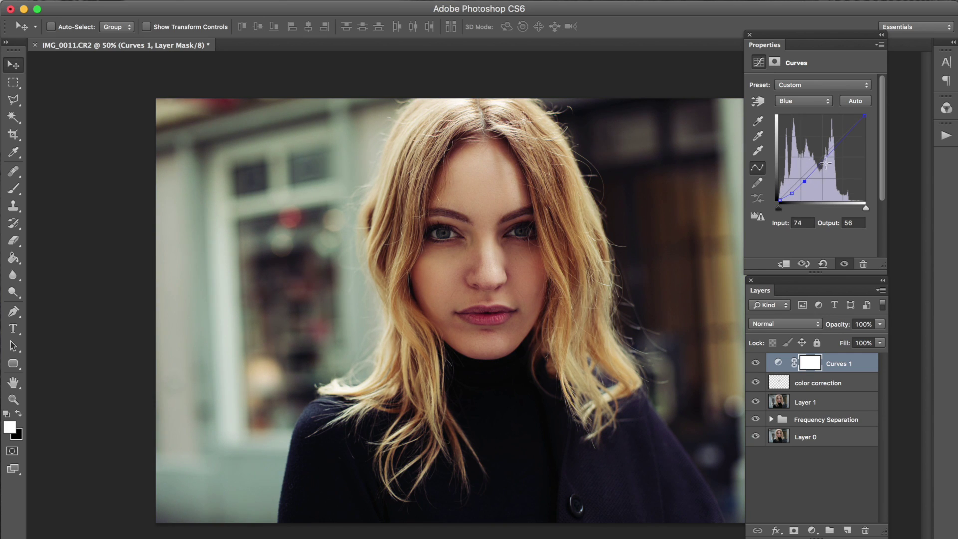
{"action": "left_click", "coordinate": [820, 163]}
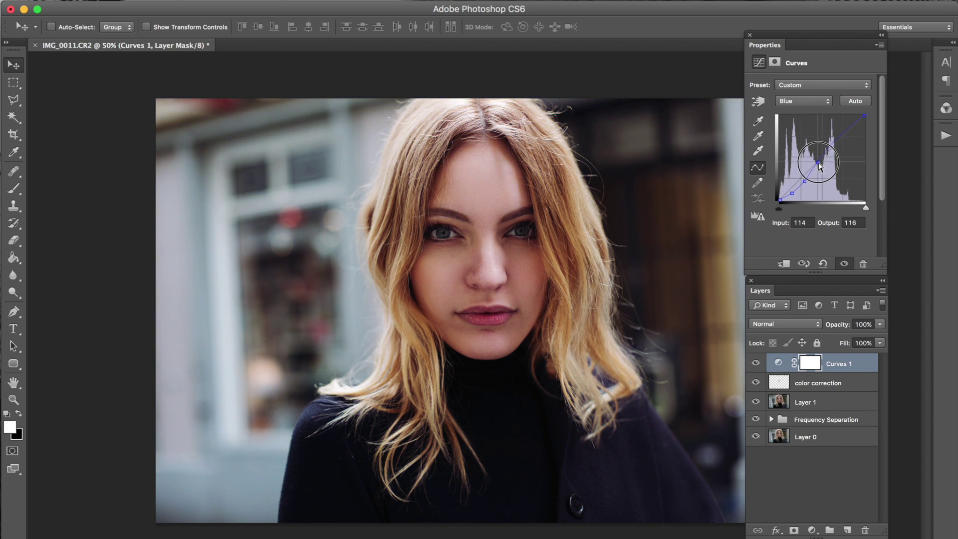
{"action": "left_click", "coordinate": [838, 140]}
{"action": "left_click_drag", "start_coordinate": [839, 143], "coordinate": [838, 143]}
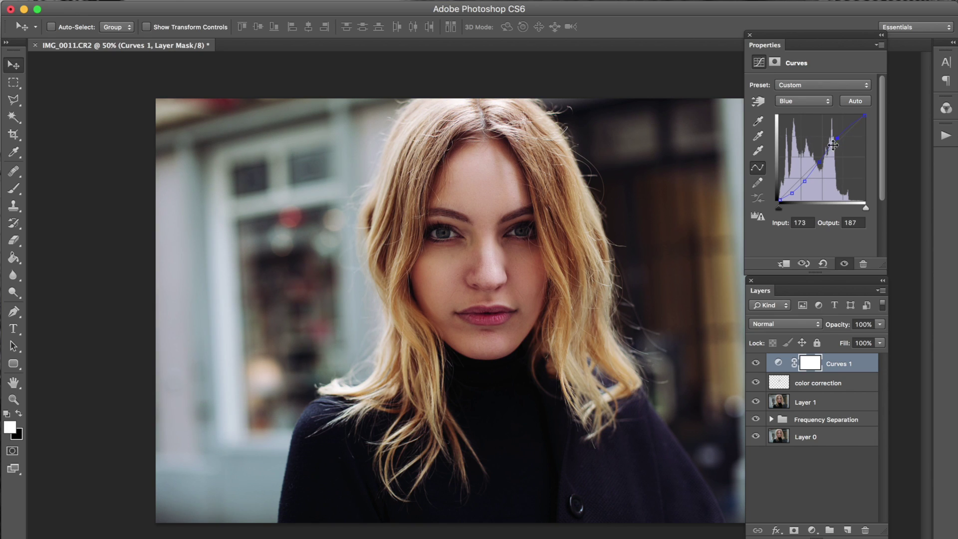
{"action": "left_click", "coordinate": [815, 163]}
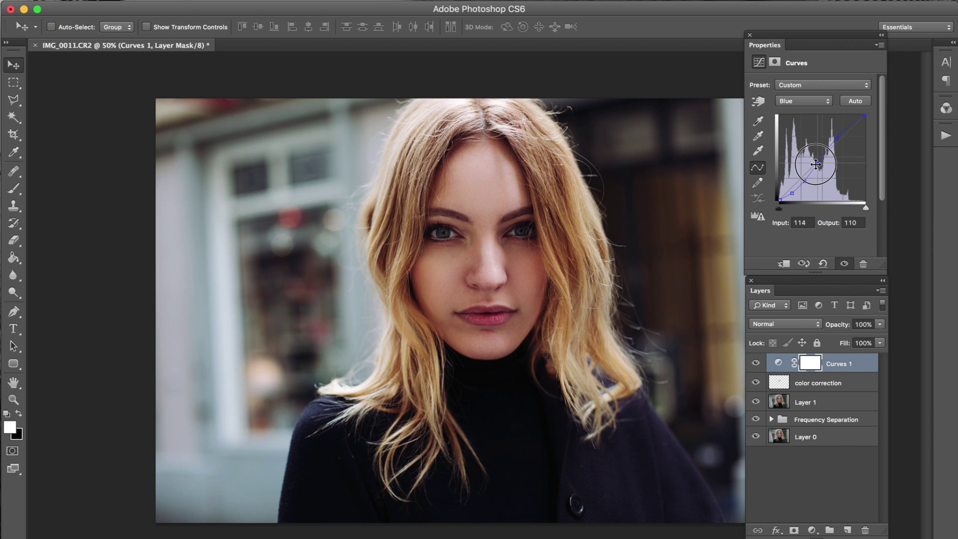
{"action": "left_click_drag", "start_coordinate": [815, 164], "coordinate": [813, 165]}
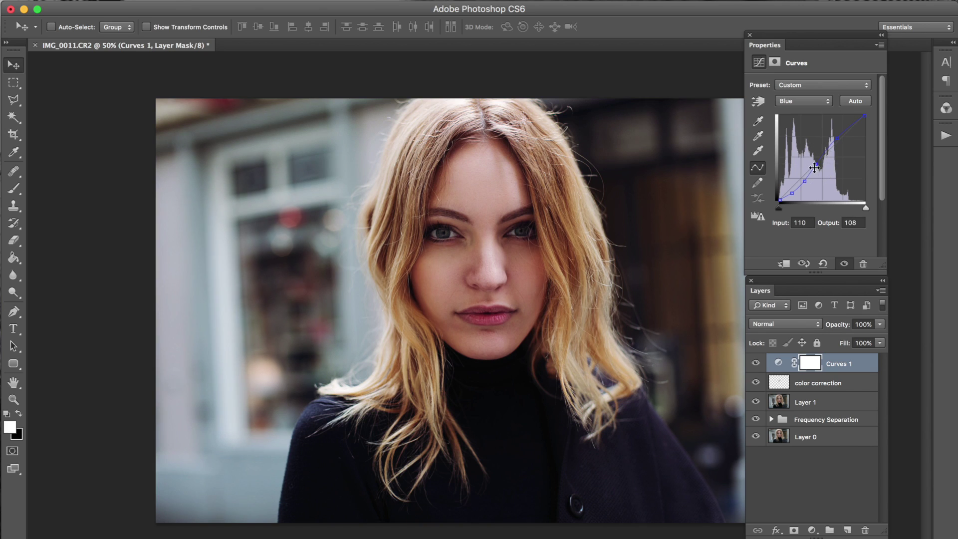
{"action": "left_click", "coordinate": [797, 100]}
{"action": "left_click", "coordinate": [797, 95]}
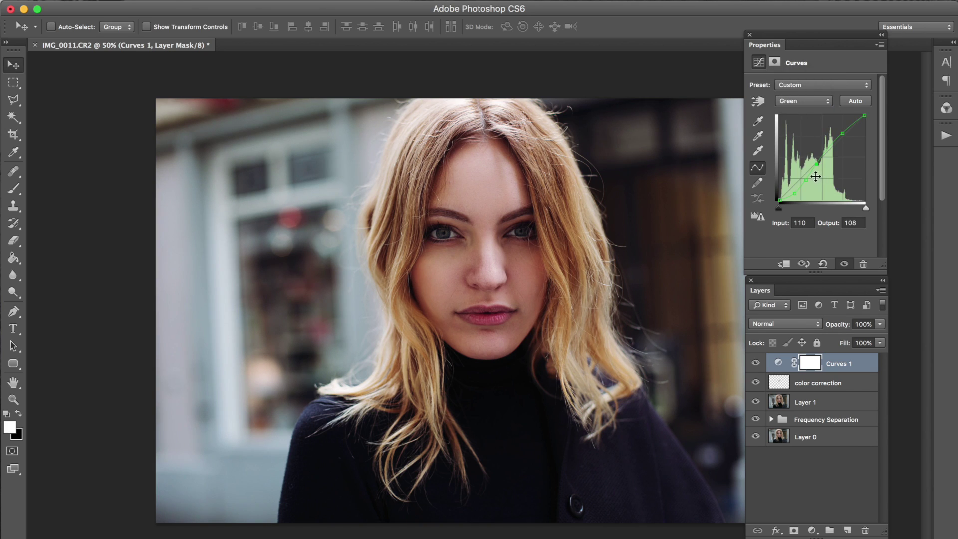
- Toggle Curves 1 off and on twice to compare the grade, leaving it visible
{"action": "left_click", "coordinate": [757, 365]}
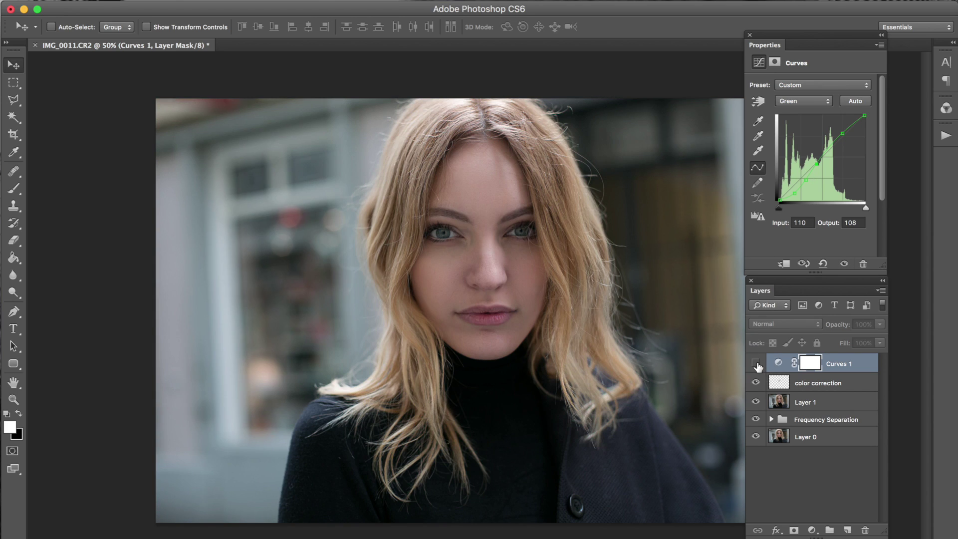
{"action": "left_click", "coordinate": [757, 365]}
{"action": "left_click", "coordinate": [757, 364]}
{"action": "left_click", "coordinate": [756, 364]}
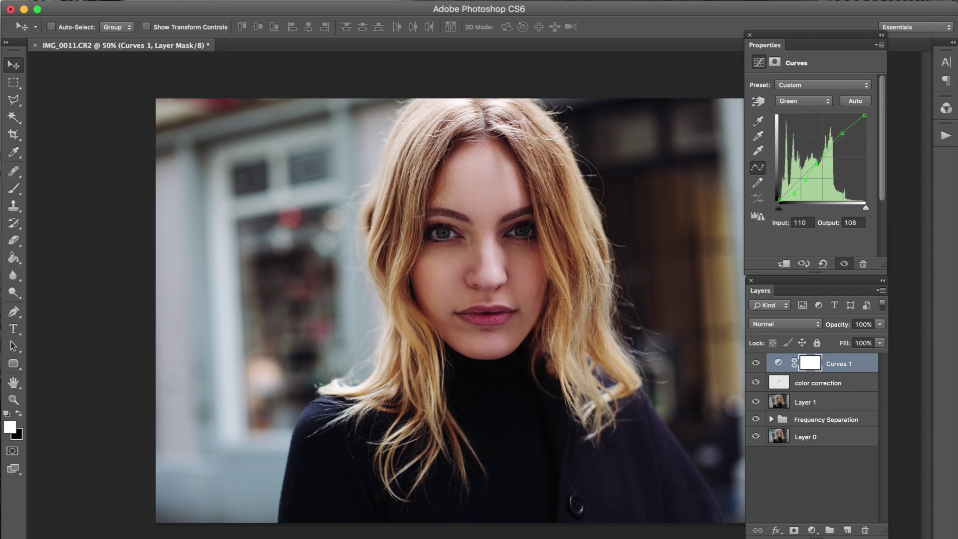
{"action": "left_click", "coordinate": [207, 4]}
- Create the Vibrance 1 layer above Curves 1 with Vibrance at +20 and Saturation at -15
{"action": "mouse_move", "coordinate": [279, 122]}
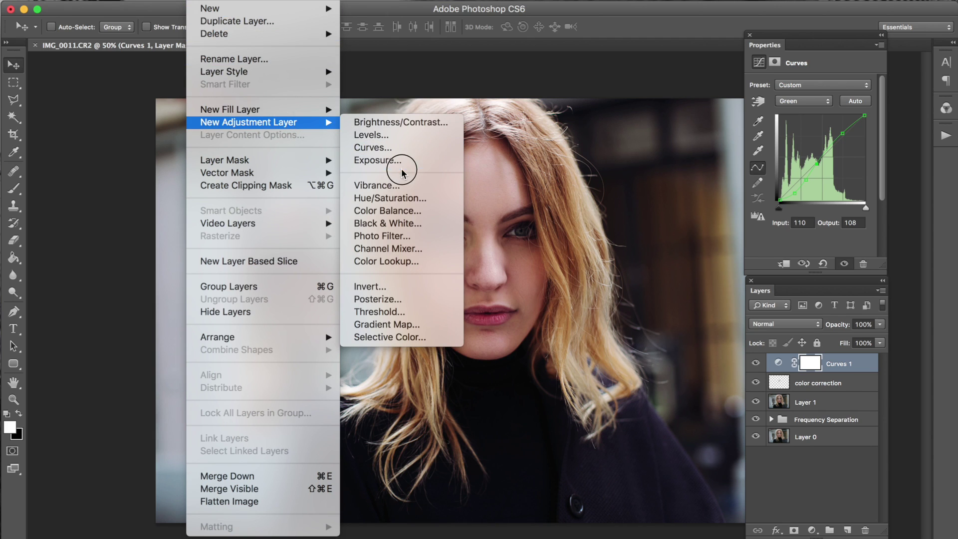
{"action": "left_click", "coordinate": [405, 186]}
{"action": "key", "text": "Return"}
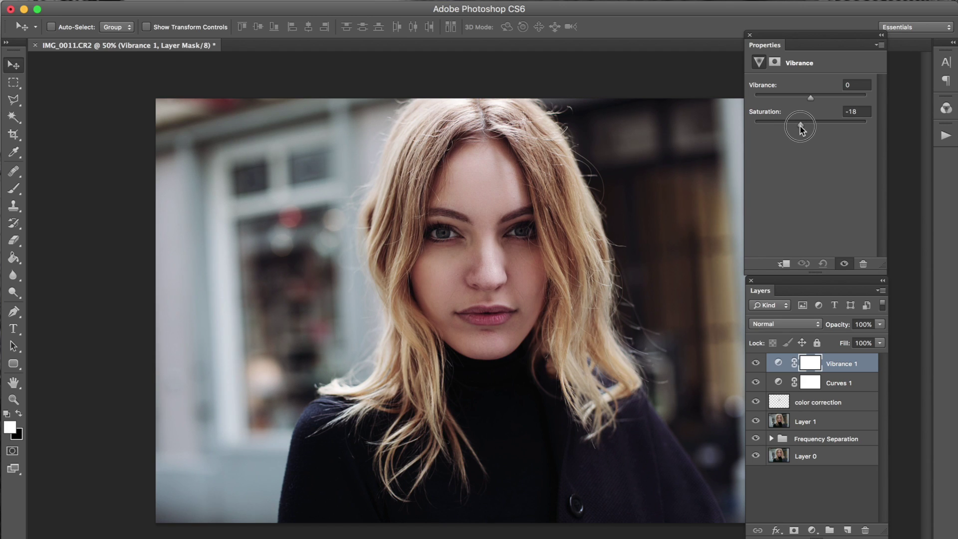
{"action": "left_click_drag", "start_coordinate": [800, 126], "coordinate": [838, 101]}
{"action": "left_click_drag", "start_coordinate": [801, 124], "coordinate": [802, 125]}
{"action": "left_click", "coordinate": [202, 1]}
- Add a Curves 2 layer and raise its curve, lower point at 60 in, 68 out
{"action": "mouse_move", "coordinate": [296, 122]}
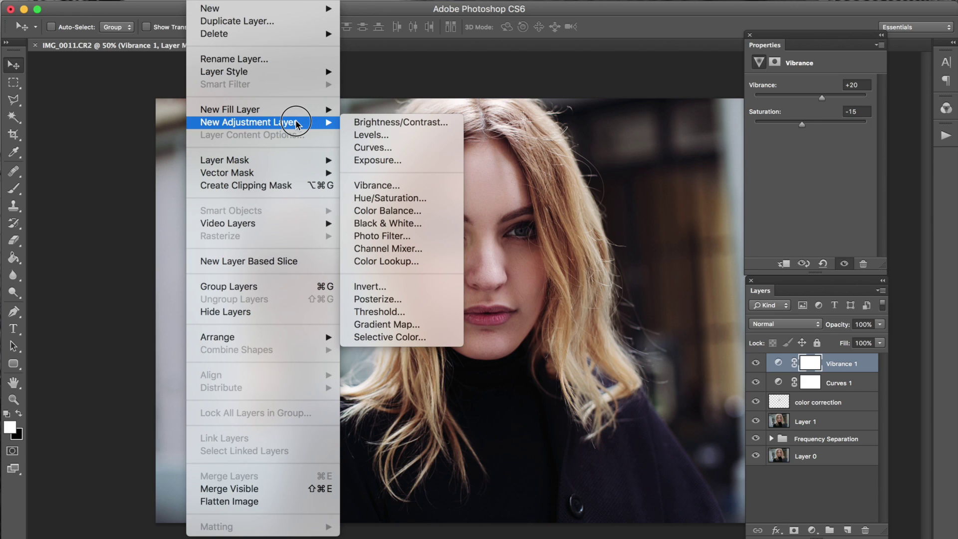
{"action": "left_click", "coordinate": [368, 150]}
{"action": "key", "text": "Return"}
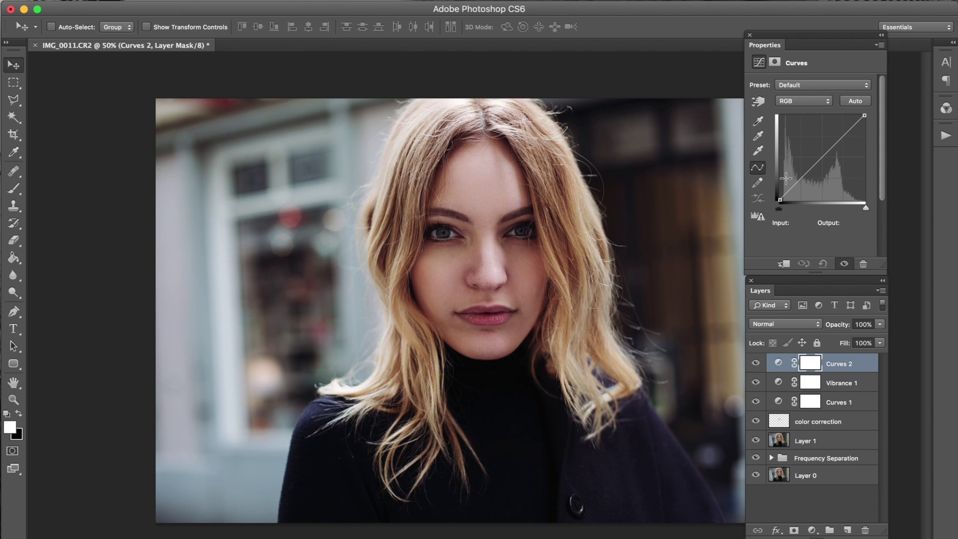
{"action": "left_click", "coordinate": [797, 180]}
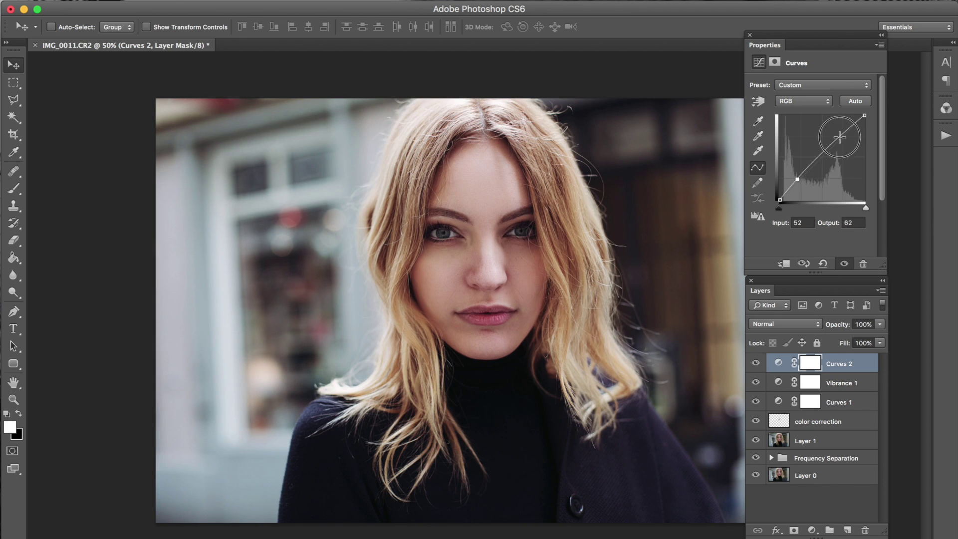
{"action": "left_click_drag", "start_coordinate": [840, 138], "coordinate": [836, 133]}
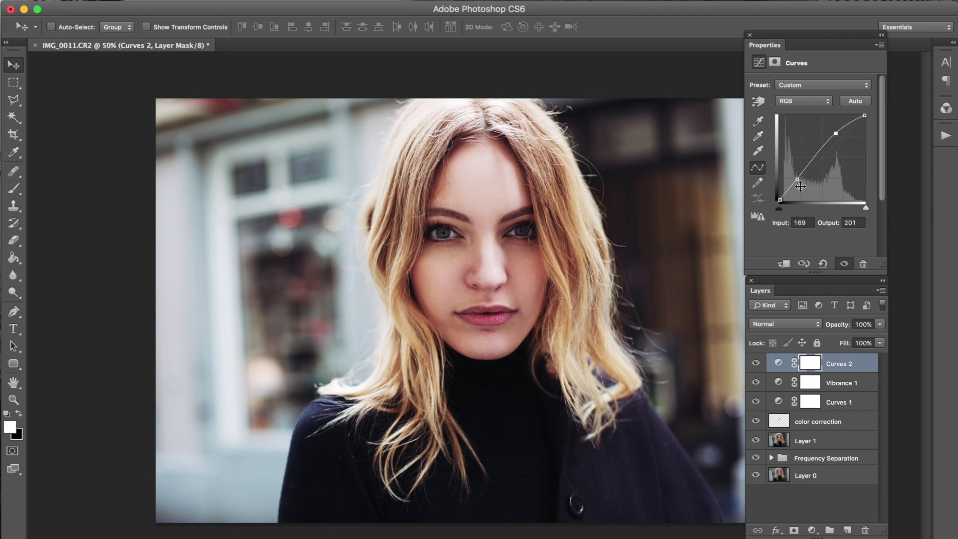
{"action": "left_click_drag", "start_coordinate": [801, 187], "coordinate": [799, 177]}
- Blend Curves 2 in Luminosity mode, lower its opacity and set fill to 72%
{"action": "left_click", "coordinate": [782, 325]}
{"action": "scroll", "coordinate": [785, 451], "scroll_direction": "down", "scroll_amount": 2}
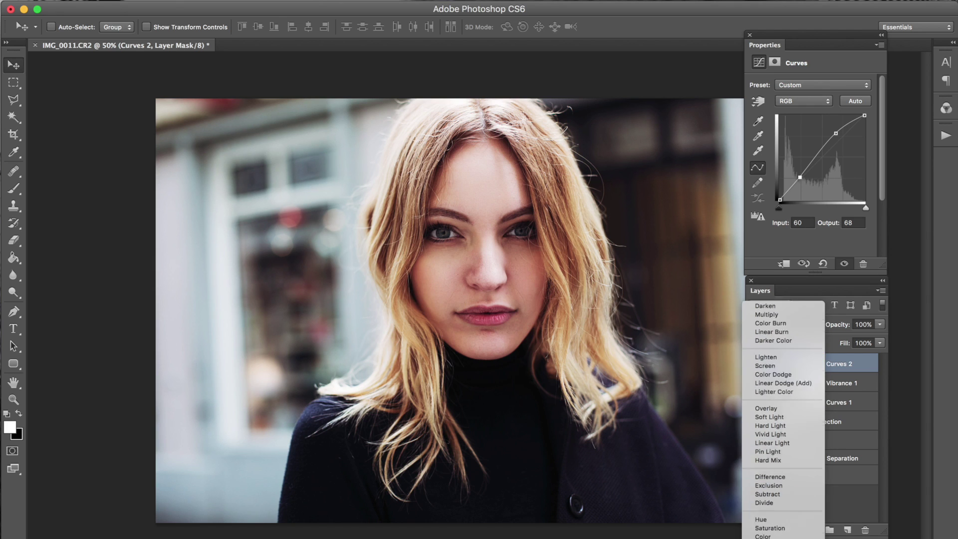
{"action": "left_click", "coordinate": [771, 429]}
{"action": "key", "text": "6"}
{"action": "key", "text": "shift+7"}
{"action": "key", "text": "shift+2"}
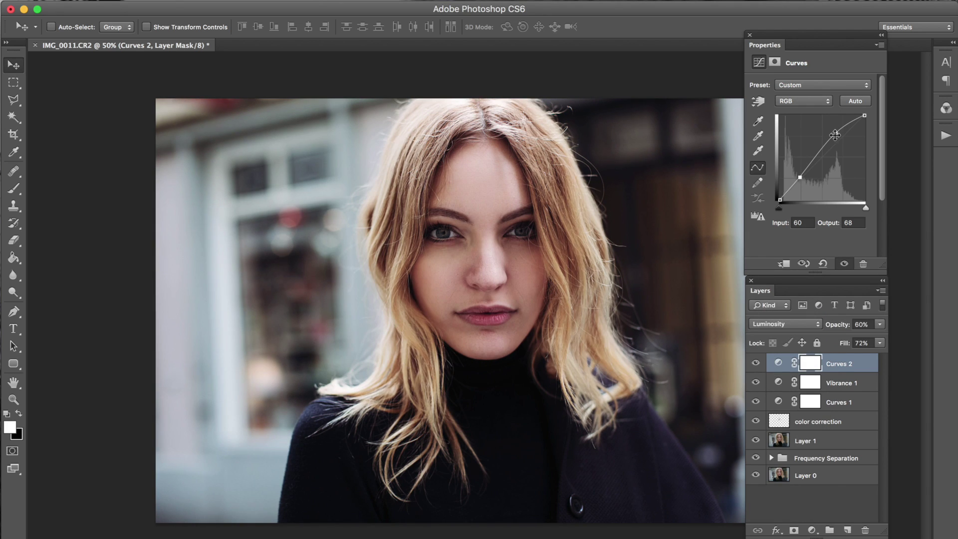
- Refine the Curves 2 curve, settling the lower point at 66 in, 64 out
{"action": "left_click_drag", "start_coordinate": [835, 134], "coordinate": [832, 130]}
{"action": "mouse_move", "coordinate": [800, 178]}
{"action": "left_mouse_down"}
{"action": "mouse_move", "coordinate": [814, 192]}
{"action": "mouse_move", "coordinate": [793, 174]}
{"action": "mouse_move", "coordinate": [798, 183]}
{"action": "left_mouse_up"}
{"action": "left_click_drag", "start_coordinate": [832, 130], "coordinate": [833, 138]}
{"action": "left_click_drag", "start_coordinate": [802, 180], "coordinate": [803, 181]}
- Compare Curves 2 on and off, then lower its opacity to 49%
{"action": "left_click", "coordinate": [756, 363]}
{"action": "left_click", "coordinate": [756, 362]}
{"action": "left_click_drag", "start_coordinate": [847, 326], "coordinate": [842, 328]}
- Add a Color Balance 1 layer and warm its midtones to Cyan/Red +11 and toward yellow
{"action": "left_click", "coordinate": [208, 1]}
{"action": "mouse_move", "coordinate": [277, 122]}
{"action": "left_click", "coordinate": [408, 213]}
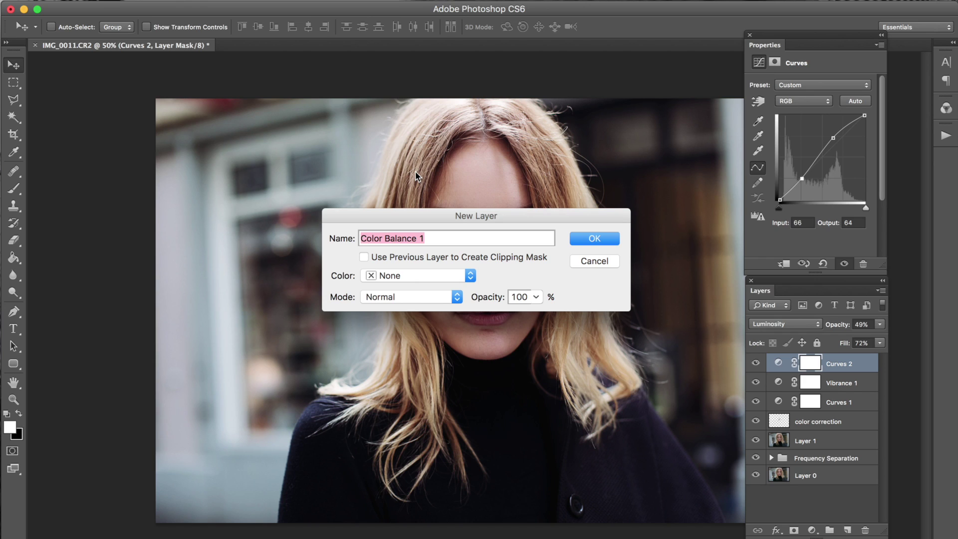
{"action": "key", "text": "Return"}
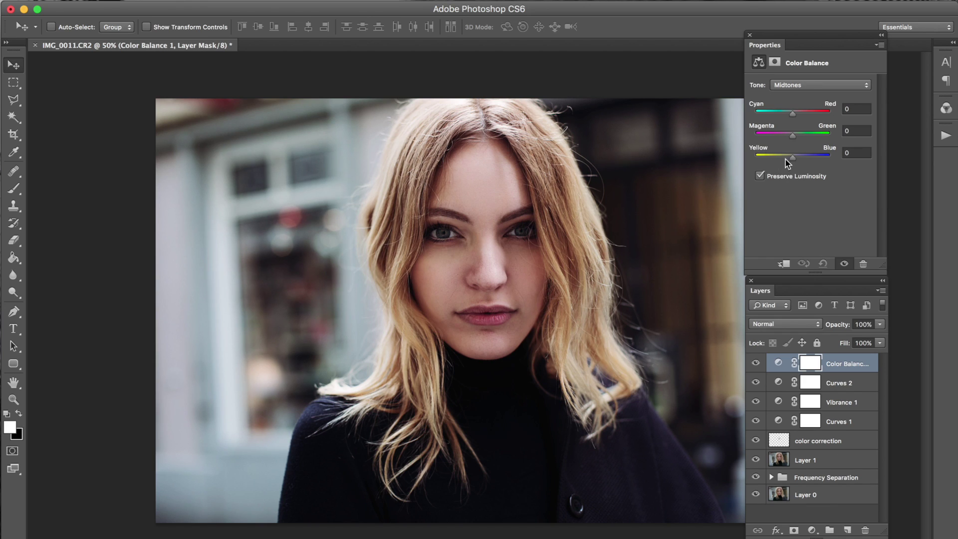
{"action": "left_click", "coordinate": [797, 114]}
{"action": "left_click_drag", "start_coordinate": [791, 157], "coordinate": [789, 161]}
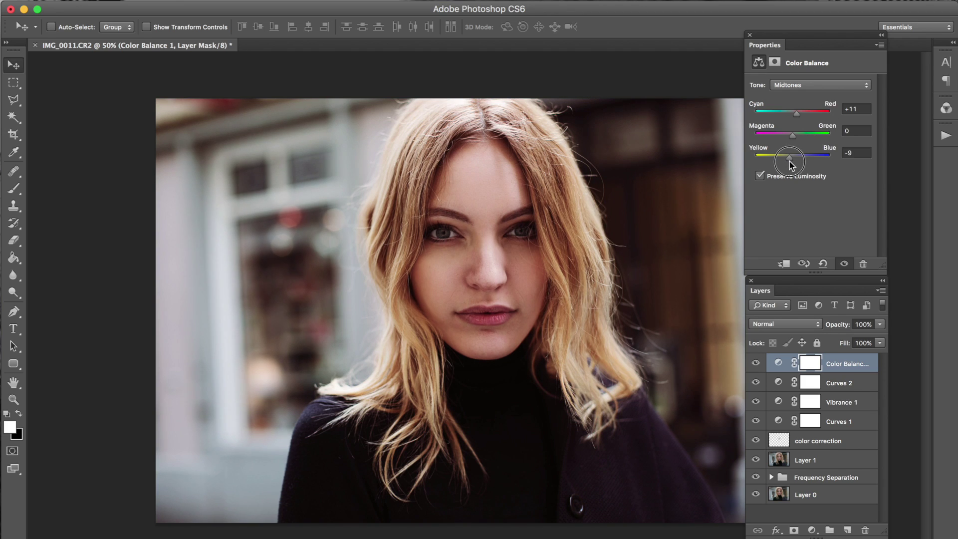
- Shift the Color Balance shadows to Cyan/Red -9 and Yellow/Blue +7
{"action": "left_click", "coordinate": [796, 85]}
{"action": "left_click", "coordinate": [796, 80]}
{"action": "left_click_drag", "start_coordinate": [795, 158], "coordinate": [795, 164]}
{"action": "left_click_drag", "start_coordinate": [792, 114], "coordinate": [790, 119]}
{"action": "mouse_move", "coordinate": [790, 158]}
{"action": "left_mouse_down"}
{"action": "mouse_move", "coordinate": [751, 160]}
{"action": "mouse_move", "coordinate": [808, 156]}
{"action": "mouse_move", "coordinate": [792, 168]}
{"action": "mouse_move", "coordinate": [762, 170]}
{"action": "mouse_move", "coordinate": [795, 158]}
{"action": "mouse_move", "coordinate": [764, 136]}
{"action": "mouse_move", "coordinate": [824, 135]}
{"action": "mouse_move", "coordinate": [781, 131]}
{"action": "mouse_move", "coordinate": [794, 134]}
{"action": "left_mouse_up"}
{"action": "left_click_drag", "start_coordinate": [789, 113], "coordinate": [797, 161]}
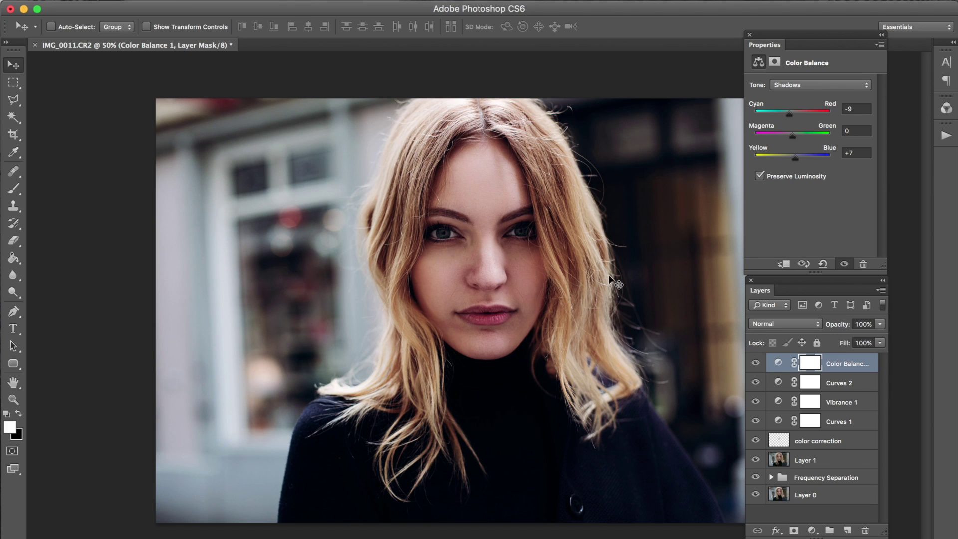
- Set the Color Balance highlights to Cyan/Red -5 and Yellow/Blue +2
{"action": "left_click", "coordinate": [787, 86]}
{"action": "left_click", "coordinate": [791, 101]}
{"action": "left_click_drag", "start_coordinate": [797, 160], "coordinate": [794, 162]}
{"action": "left_click_drag", "start_coordinate": [794, 114], "coordinate": [790, 117]}
- Compare Color Balance 1 on and off, then lower its opacity to 57%
{"action": "left_click", "coordinate": [756, 364]}
{"action": "left_click", "coordinate": [756, 363]}
{"action": "left_click", "coordinate": [756, 363]}
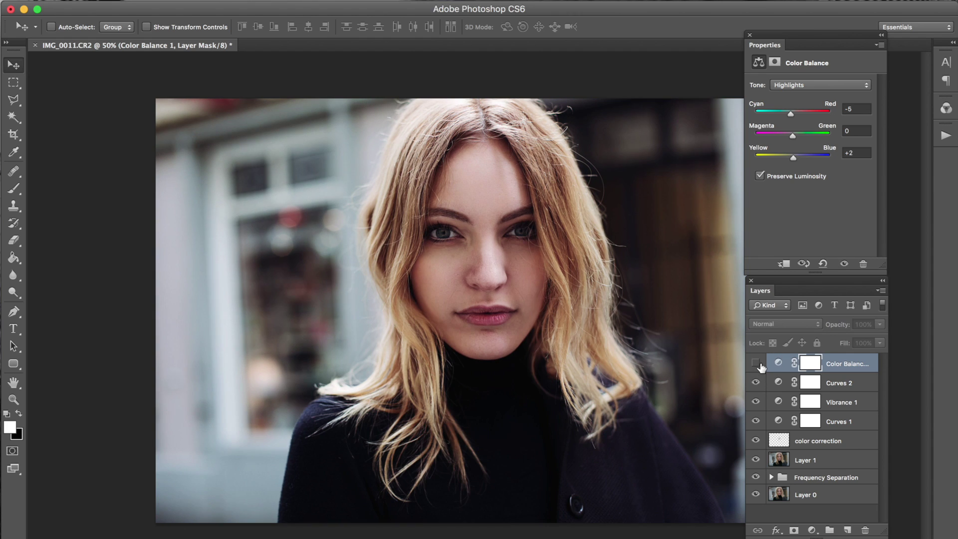
{"action": "left_click", "coordinate": [756, 363]}
{"action": "left_click_drag", "start_coordinate": [844, 328], "coordinate": [818, 335]}
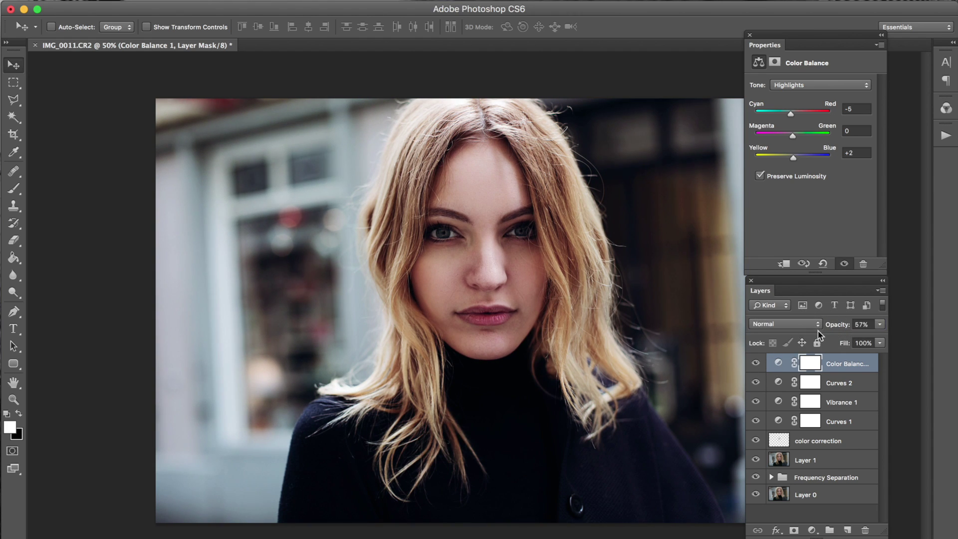
- Lower Curves 1 to 84% opacity, then reselect Color Balance 1 as the working layer
{"action": "left_click", "coordinate": [757, 421]}
{"action": "left_click", "coordinate": [757, 421]}
{"action": "left_click", "coordinate": [777, 421]}
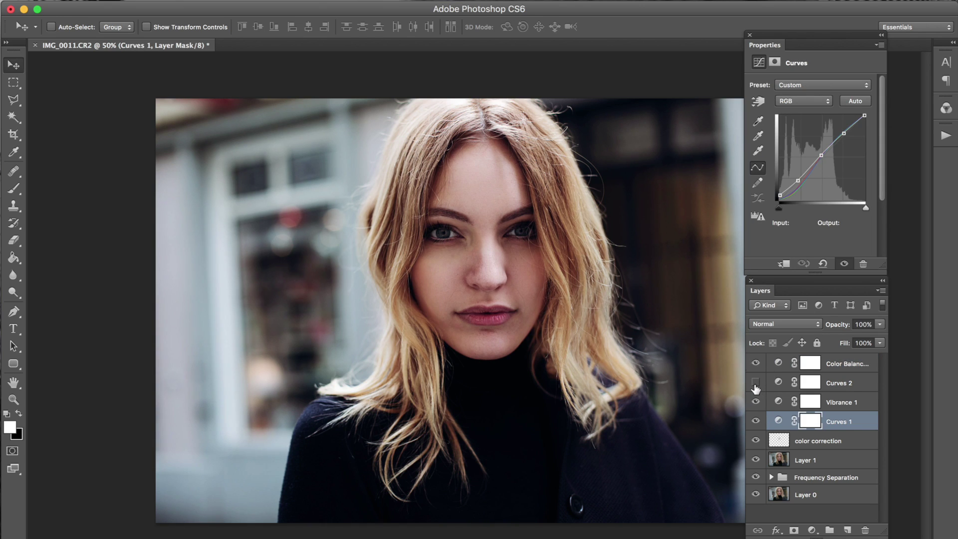
{"action": "left_click", "coordinate": [756, 383]}
{"action": "mouse_move", "coordinate": [832, 328]}
{"action": "left_mouse_down"}
{"action": "mouse_move", "coordinate": [822, 329]}
{"action": "mouse_move", "coordinate": [839, 328]}
{"action": "left_mouse_up"}
{"action": "left_click", "coordinate": [756, 421]}
{"action": "left_click", "coordinate": [757, 422]}
{"action": "left_click_drag", "start_coordinate": [839, 330], "coordinate": [841, 330]}
{"action": "key", "text": "alt+shift+bracketright"}
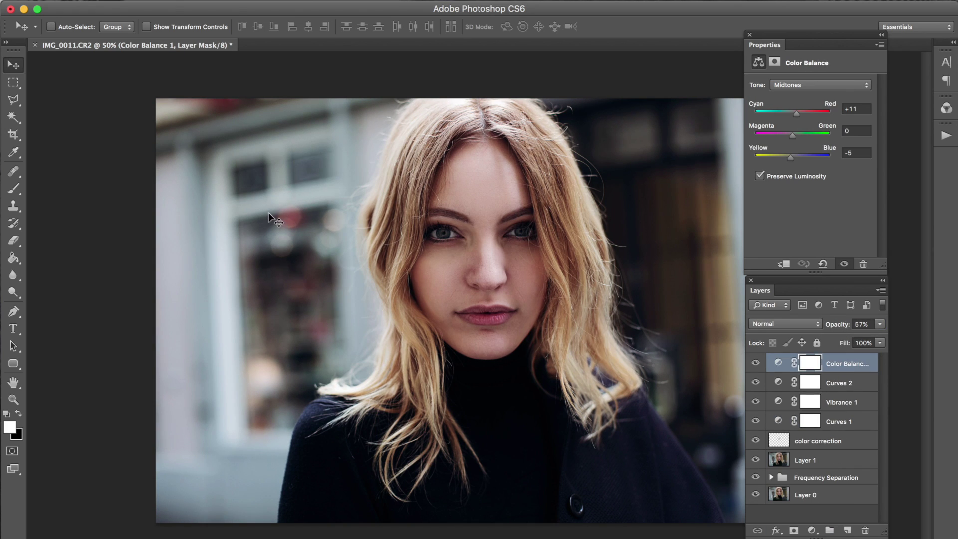
- Add a Gradient Map 1 adjustment layer blended in Soft Light
{"action": "left_click", "coordinate": [205, 1]}
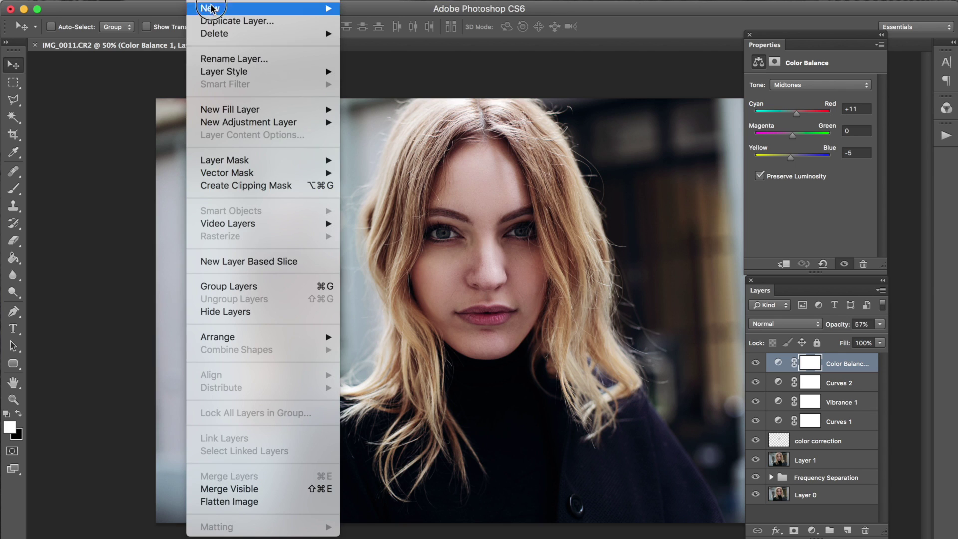
{"action": "mouse_move", "coordinate": [316, 122]}
{"action": "left_click", "coordinate": [436, 329]}
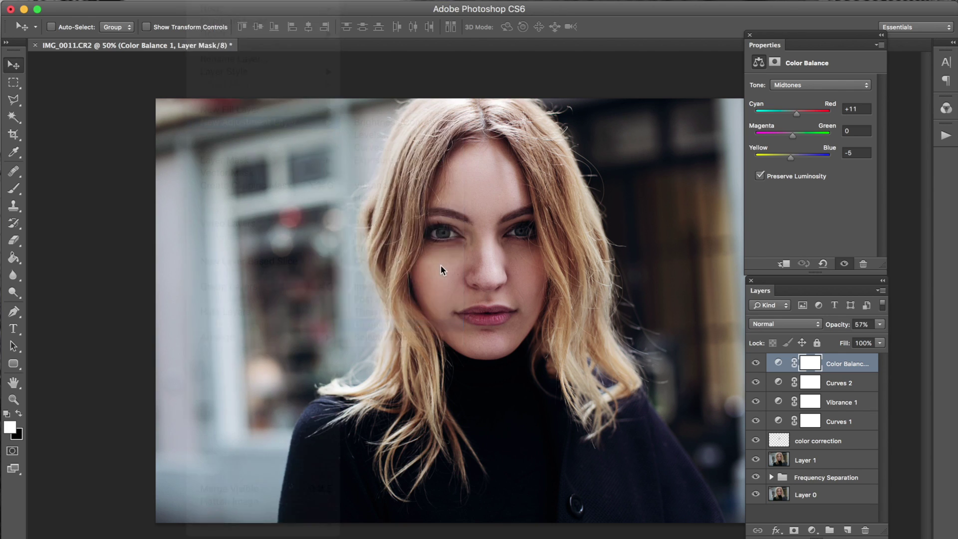
{"action": "key", "text": "Return"}
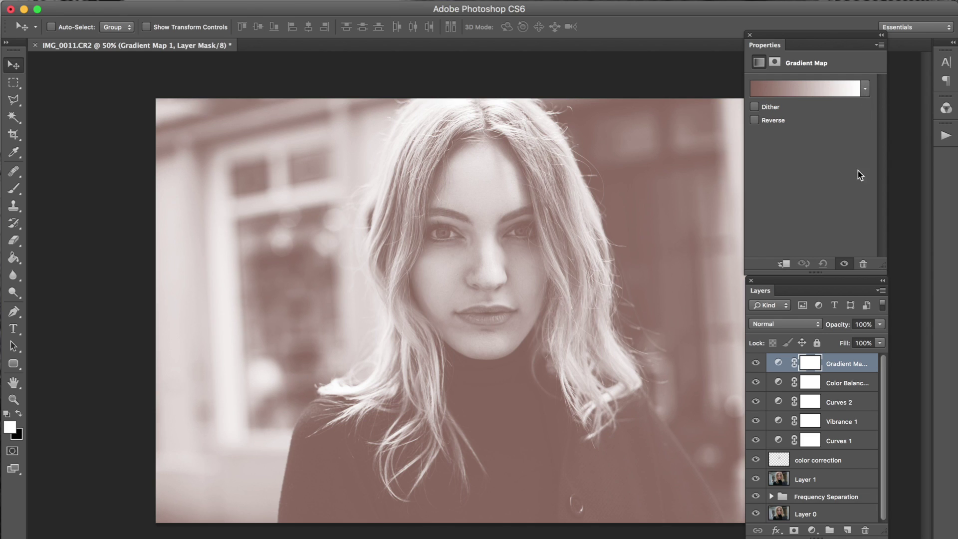
{"action": "left_click", "coordinate": [794, 326]}
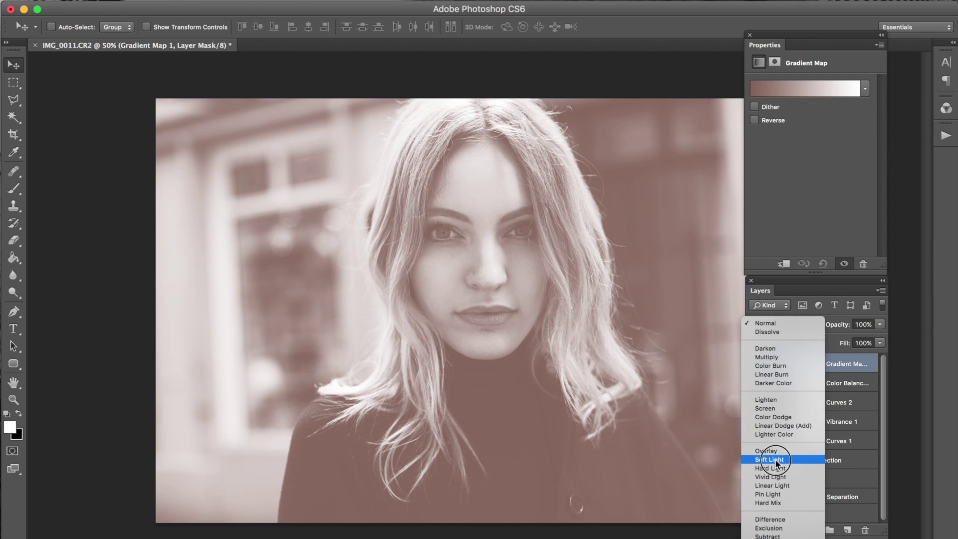
{"action": "left_click", "coordinate": [775, 460]}
- Set the Gradient Map to 60% fill and 38% opacity, comparing it on and off
{"action": "left_click", "coordinate": [756, 364]}
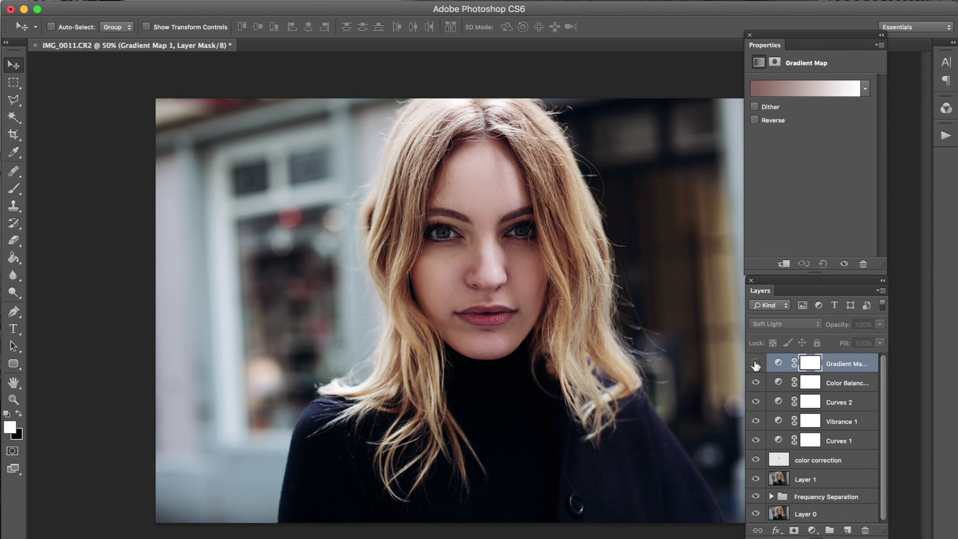
{"action": "left_click", "coordinate": [756, 365]}
{"action": "left_click_drag", "start_coordinate": [837, 325], "coordinate": [811, 331]}
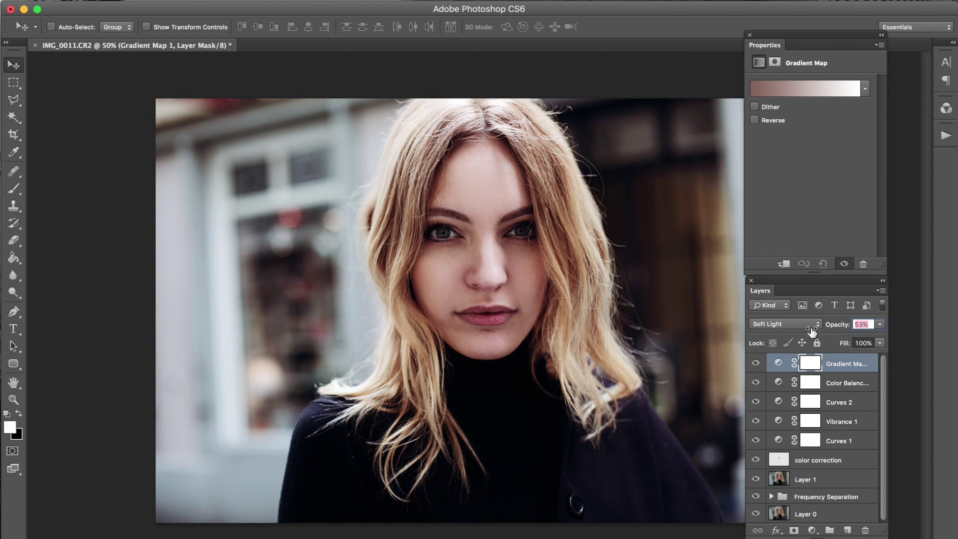
{"action": "left_click", "coordinate": [818, 344]}
{"action": "left_click_drag", "start_coordinate": [880, 324], "coordinate": [839, 337]}
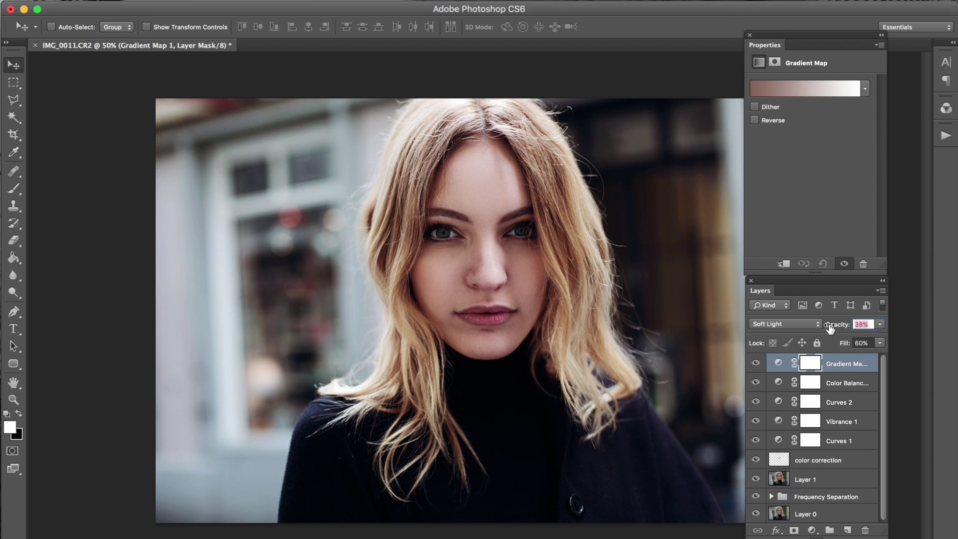
{"action": "left_click", "coordinate": [756, 363]}
{"action": "left_click", "coordinate": [757, 365]}
- Group Gradient Map 1 through Frequency Separation into Group 1, compare before/after, and expand it
{"action": "left_click", "coordinate": [828, 497], "text": "shift"}
{"action": "key", "text": "super+g"}
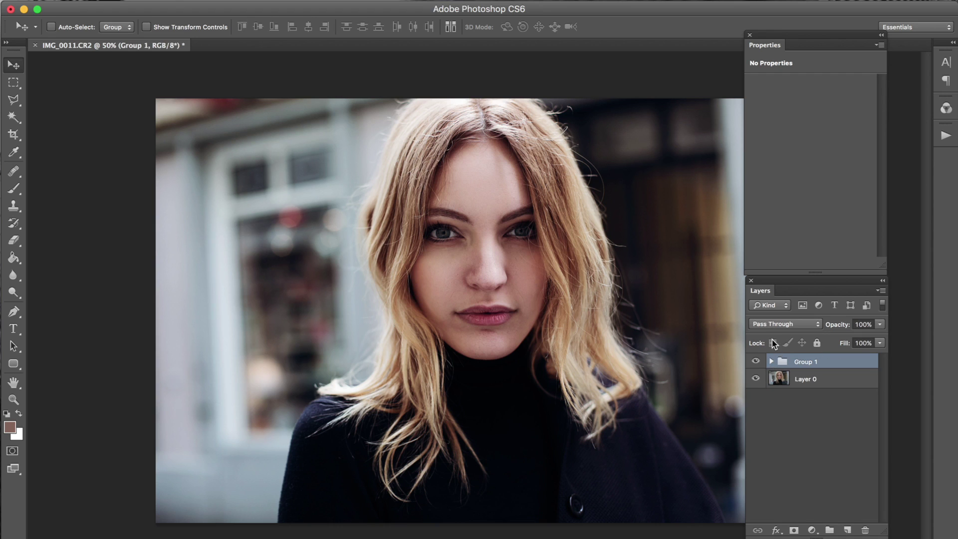
{"action": "left_click", "coordinate": [756, 361]}
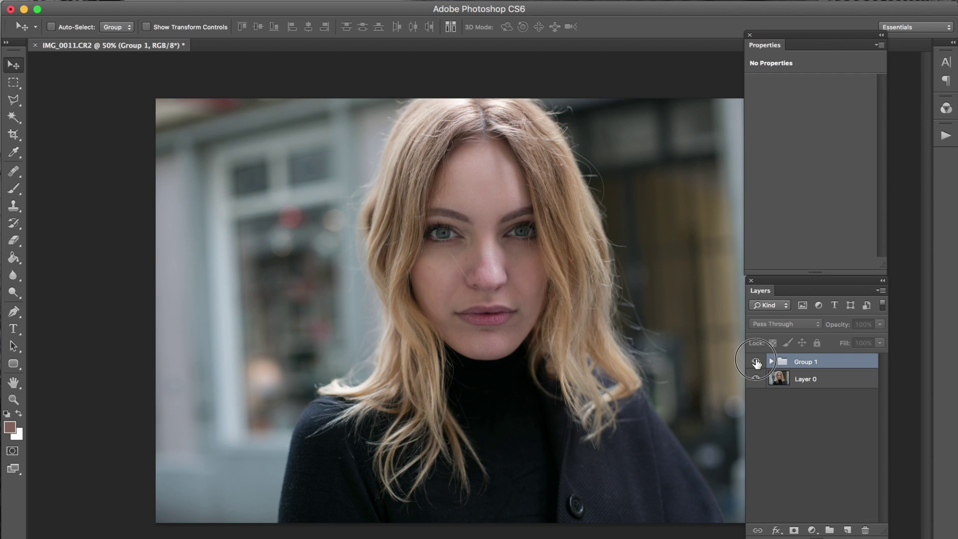
{"action": "left_click", "coordinate": [756, 362]}
{"action": "left_click", "coordinate": [756, 361]}
{"action": "left_click", "coordinate": [756, 361]}
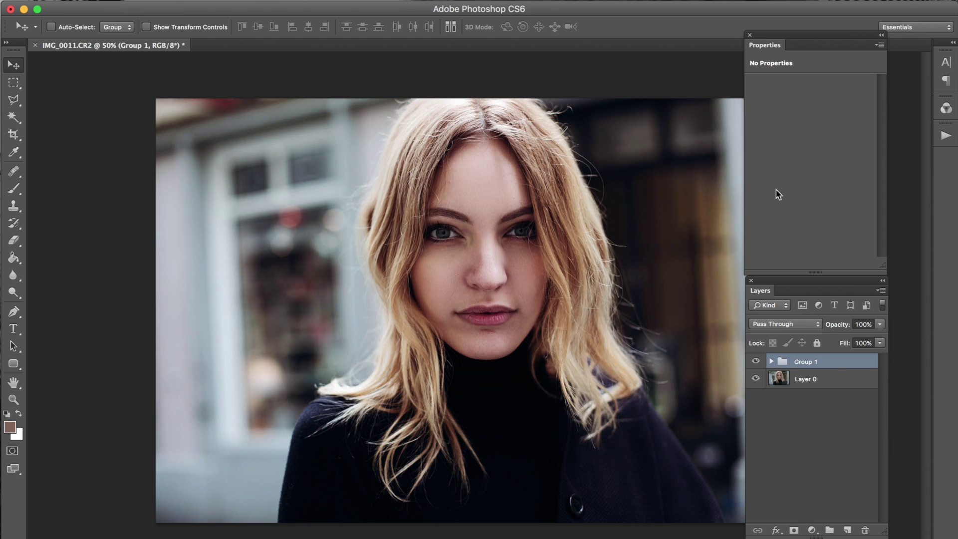
{"action": "left_click", "coordinate": [771, 362]}
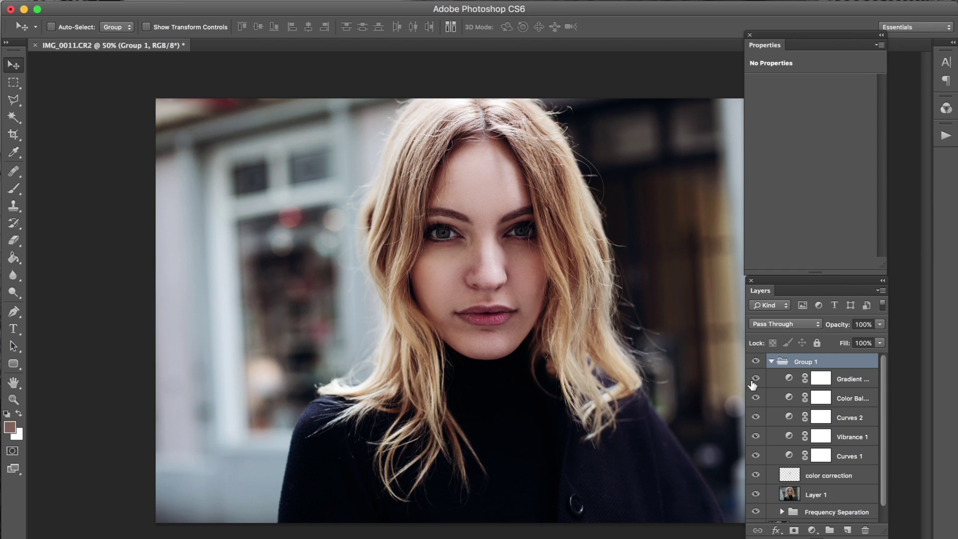